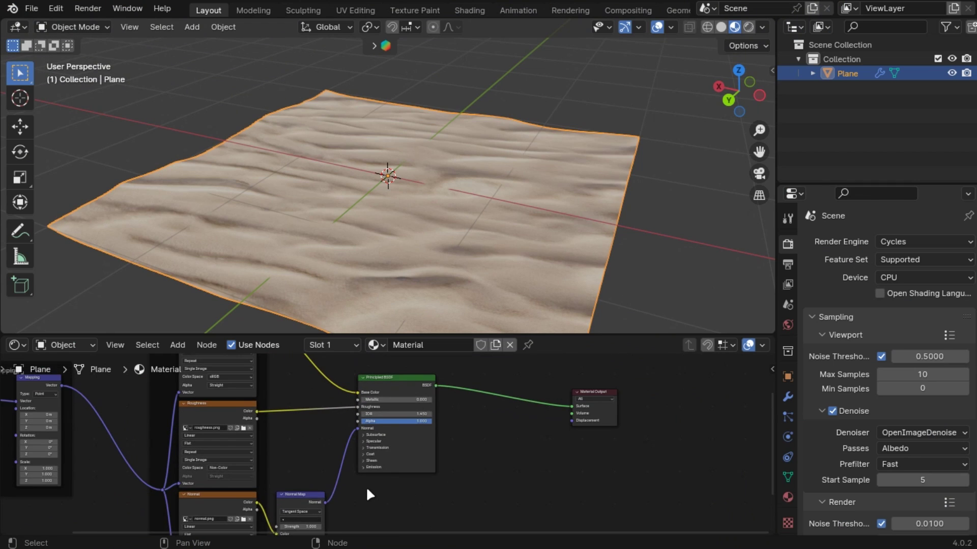
# - Insert a Bump node between the Normal Map node and the Principled BSDF in the sand material
pyautogui.scroll(4, 425, 229)
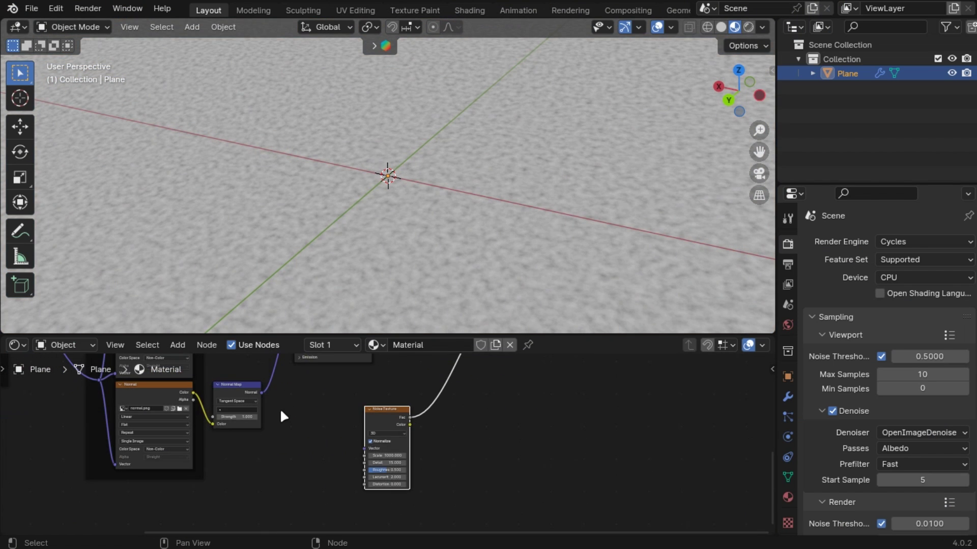
pyautogui.hotkey('shift', 'a')
pyautogui.write('bump')
pyautogui.press('Return')
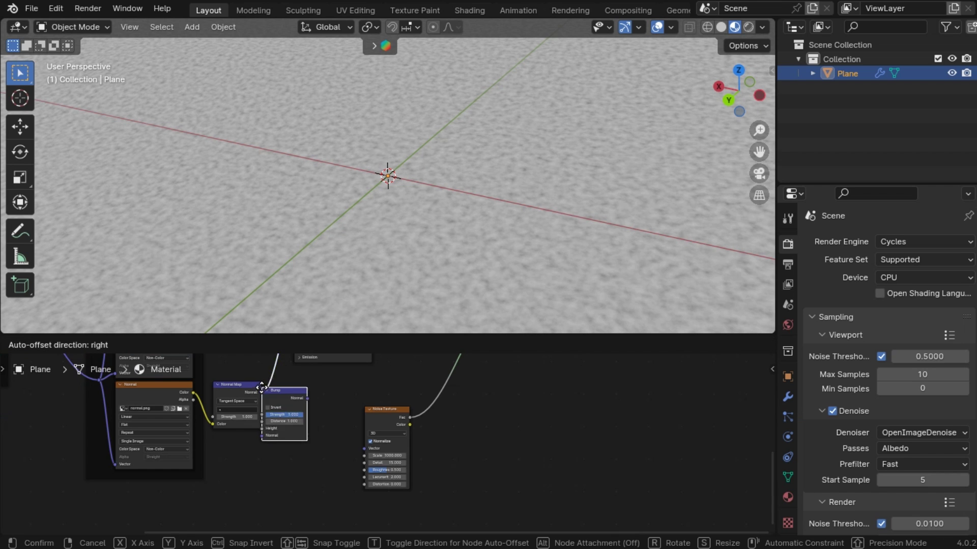
pyautogui.click(287, 357)
pyautogui.moveTo(328, 456); pyautogui.dragTo(356, 510, button='middle')
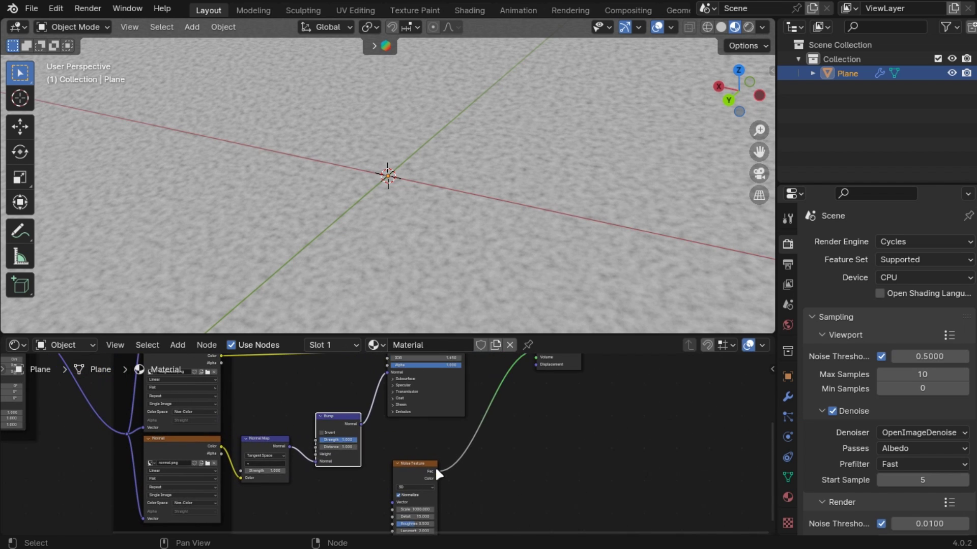
# - Connect the Noise Texture's Fac to the Bump node's Height and preview the Principled BSDF on the material output
pyautogui.moveTo(437, 471); pyautogui.dragTo(316, 454)
pyautogui.moveTo(466, 413); pyautogui.dragTo(443, 483, button='middle')
pyautogui.keyDown('ctrl'); pyautogui.keyDown('shift'); pyautogui.click(397, 397); pyautogui.keyUp('shift'); pyautogui.keyUp('ctrl')
pyautogui.moveTo(404, 292); pyautogui.dragTo(645, 42, button='middle')
pyautogui.click(305, 485)
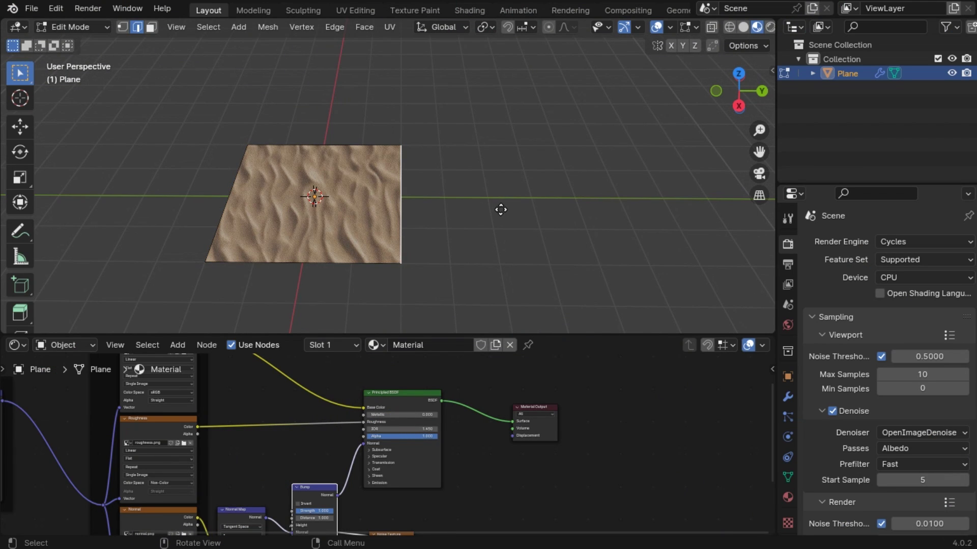
# - Enable Correct Face Attributes for mesh transforms in Edit Mode
pyautogui.press('e')
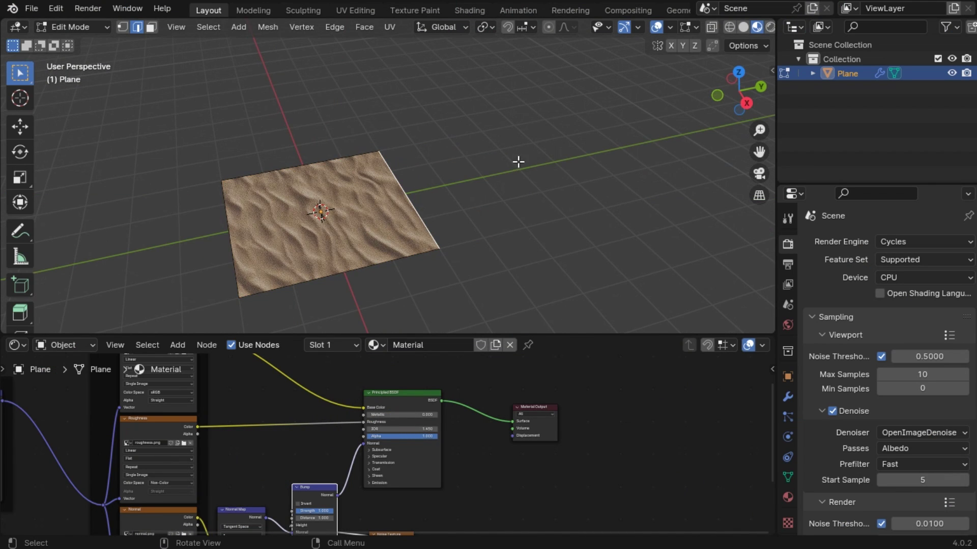
pyautogui.click(758, 46)
pyautogui.click(752, 83)
# - Move the plane's selected edge outward along the Y axis and return to Object Mode
pyautogui.press('g')
pyautogui.write('x')
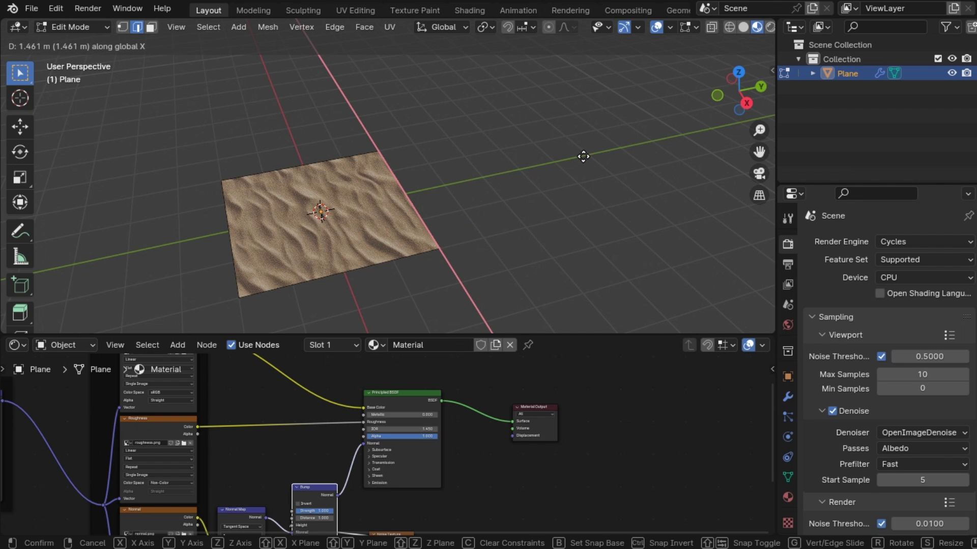
pyautogui.write('y4')
pyautogui.click(595, 157)
pyautogui.moveTo(586, 208); pyautogui.dragTo(578, 249, button='middle')
pyautogui.press('Tab')
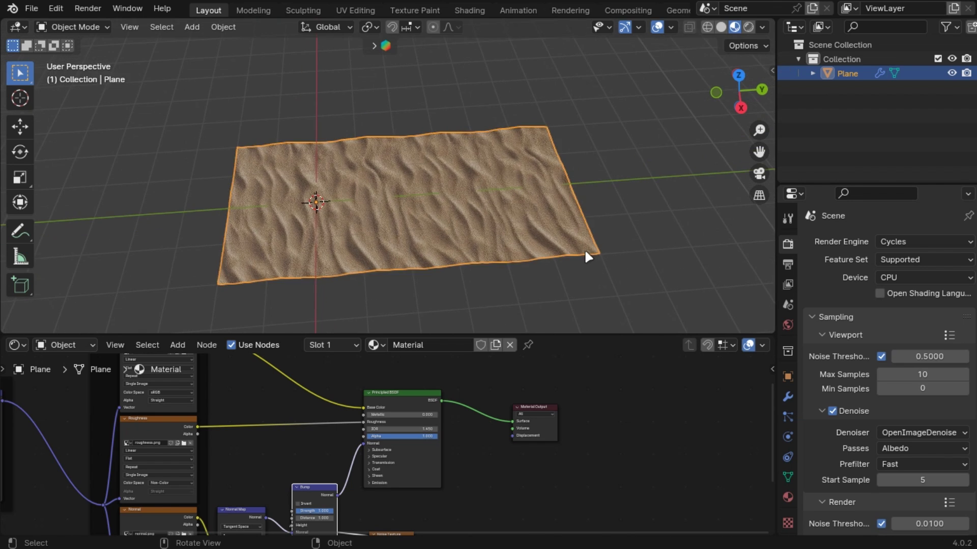
pyautogui.scroll(5, 506, 242)
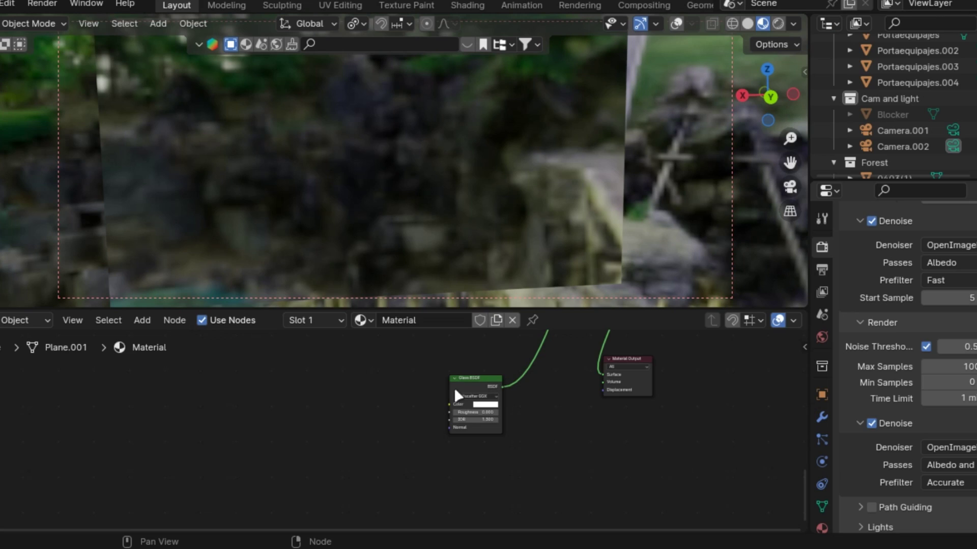
# - Add an Image Texture node with Texture Coordinate and Mapping nodes to the plane's glass material
pyautogui.hotkey('shift', 'a')
pyautogui.write('image')
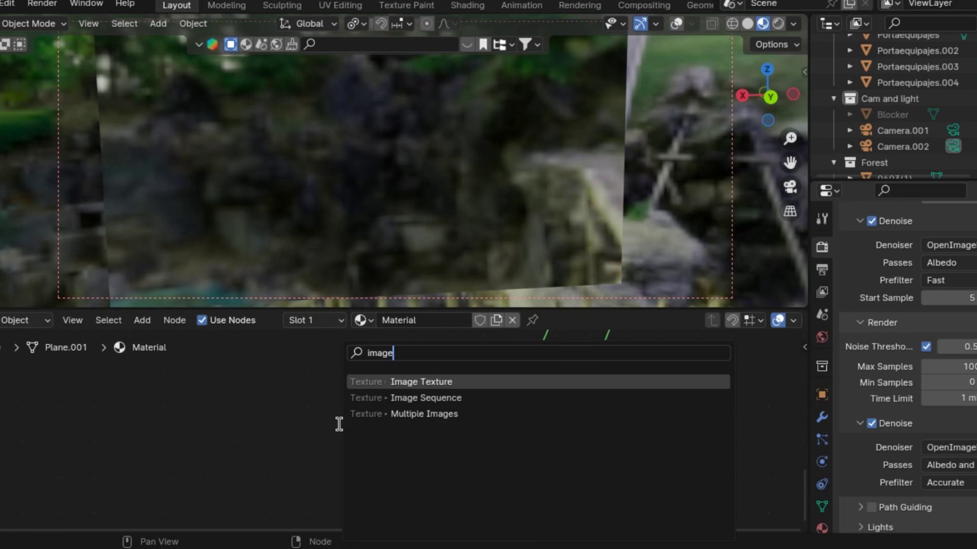
pyautogui.press('Return')
pyautogui.click(380, 404)
pyautogui.hotkey('ctrl', 't')
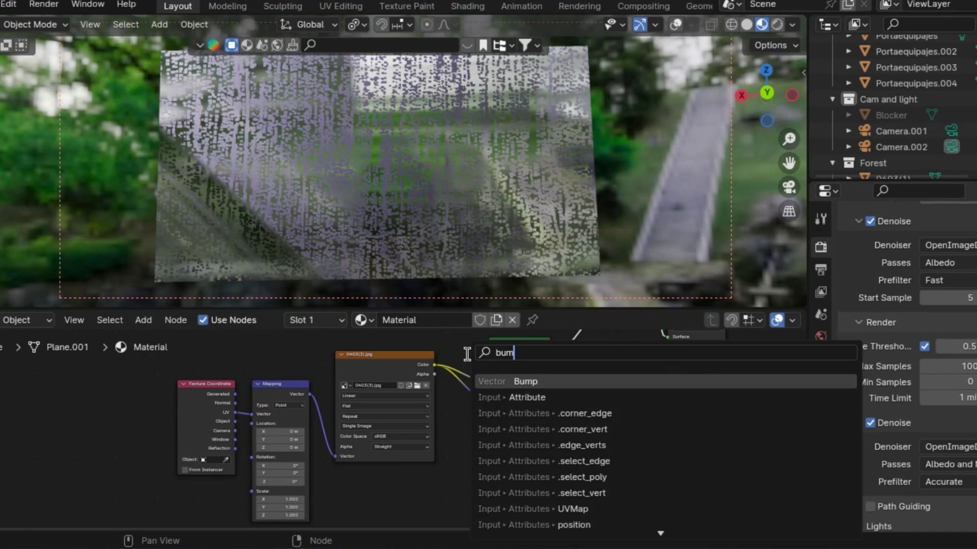
# - Insert a Bump node before the Glass BSDF's Normal and feed the image's Color into its Height
pyautogui.press('Return')
pyautogui.click(467, 391)
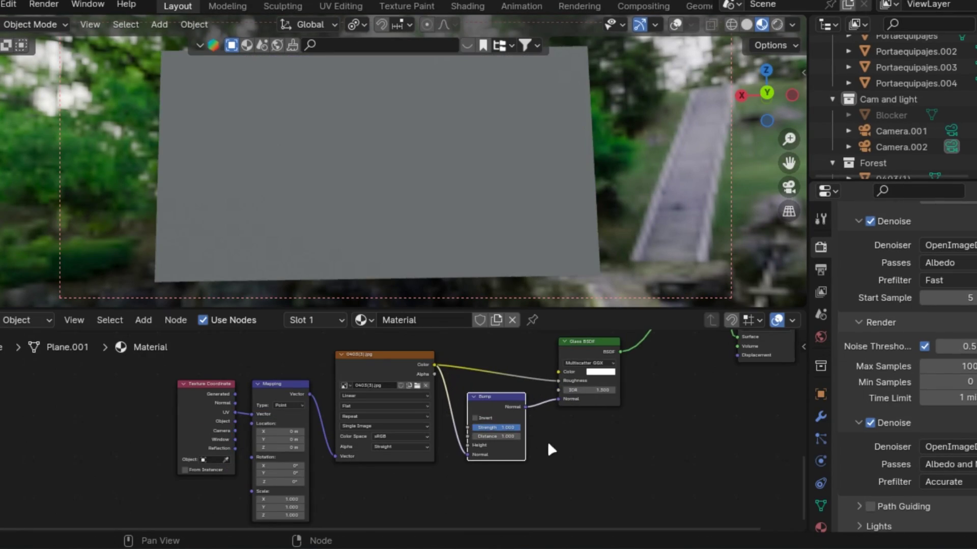
pyautogui.scroll(1, 540, 442)
pyautogui.moveTo(481, 454); pyautogui.dragTo(482, 448)
# - Set the Bump node's strength to 0.1
pyautogui.doubleClick(514, 426)
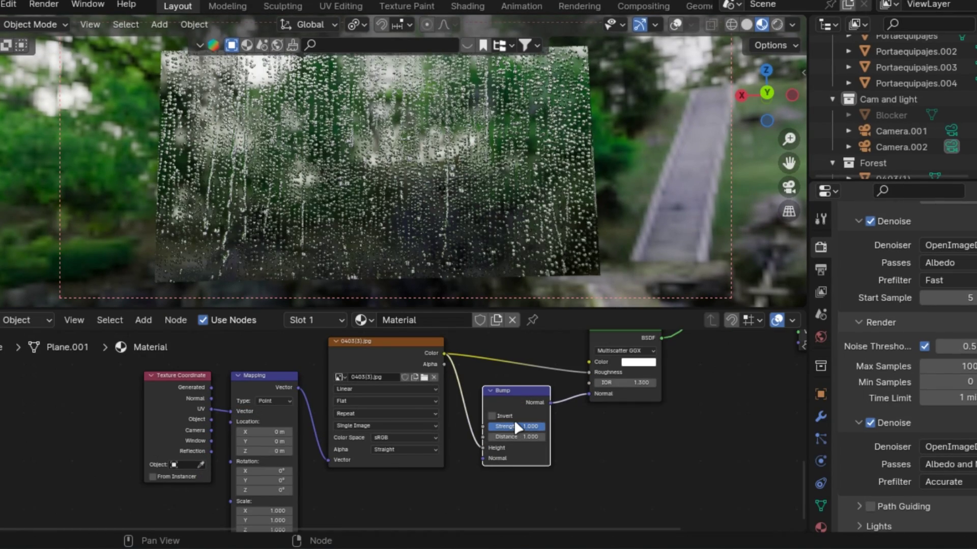
pyautogui.write('0.1')
pyautogui.press('Return')
pyautogui.moveTo(443, 280); pyautogui.dragTo(425, 145, button='middle')
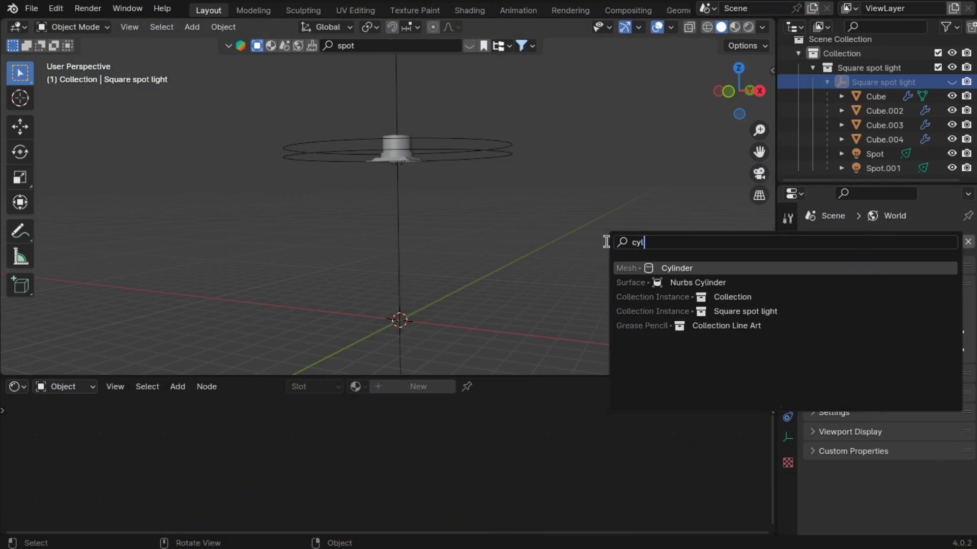
# - Add a cylinder below the spotlight and stretch it along the Z axis
pyautogui.press('Return')
pyautogui.click(607, 242)
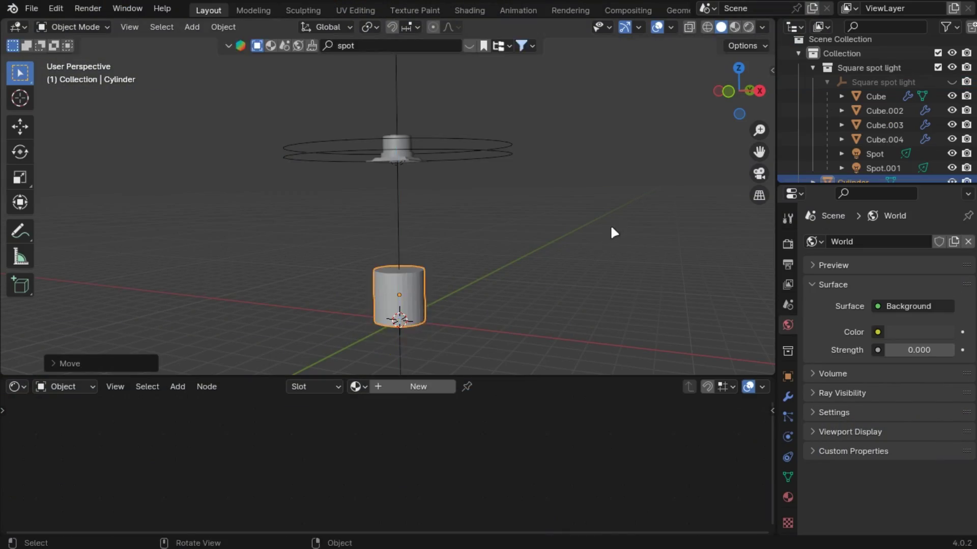
pyautogui.press('s')
pyautogui.press('z')
pyautogui.click(591, 63)
# - Taper the cylinder by scaling its top face inward on X and Y only
pyautogui.moveTo(585, 123); pyautogui.dragTo(549, 338, button='middle')
pyautogui.scroll(4, 509, 245)
pyautogui.press('Tab')
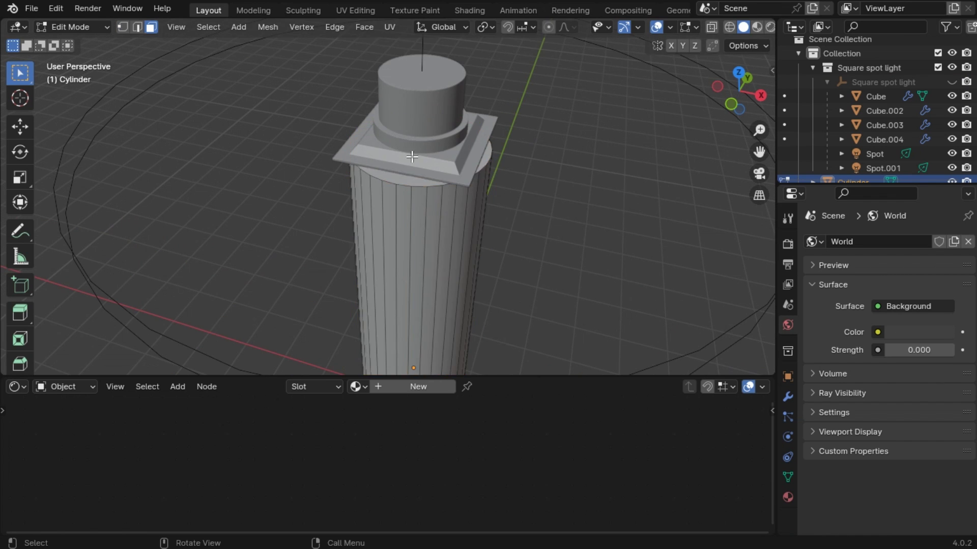
pyautogui.press('s')
pyautogui.hotkey('shift', 'z')
pyautogui.click(438, 218)
# - Leave Edit Mode and move the tapered cylinder along the Z axis to fit under the spotlight
pyautogui.moveTo(473, 305); pyautogui.dragTo(541, 190, button='middle')
pyautogui.press('Tab')
pyautogui.press('g')
pyautogui.press('z')
pyautogui.click(563, 81)
# - Create a new material for the cylinder and enlarge the node editor area
pyautogui.scroll(-5, 495, 163)
pyautogui.moveTo(559, 89); pyautogui.dragTo(451, 307, button='middle')
pyautogui.scroll(4, 442, 240)
pyautogui.click(419, 386)
pyautogui.moveTo(418, 377); pyautogui.dragTo(418, 262)
pyautogui.scroll(5, 338, 402)
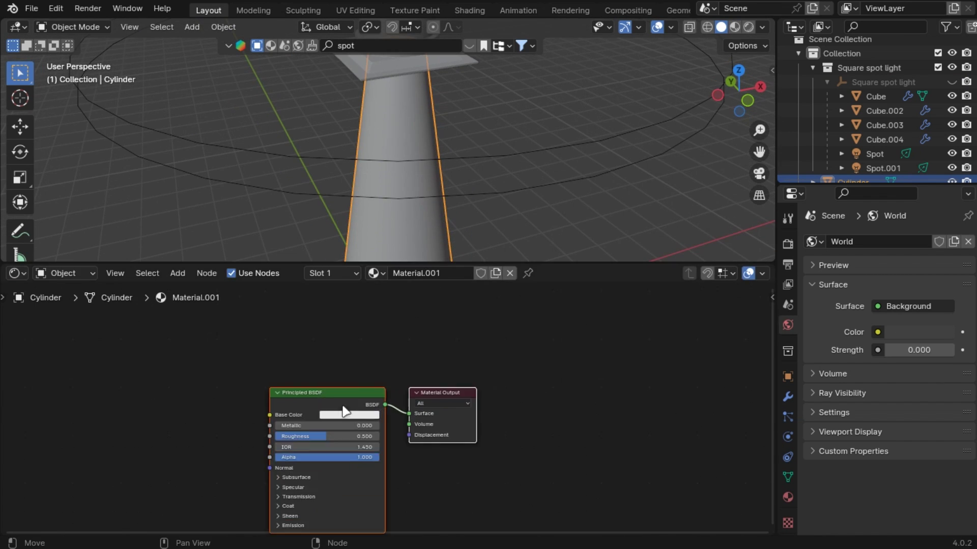
# - Replace the Principled BSDF with an Emission shader connected to the material output's Volume
pyautogui.click(337, 399)
pyautogui.press('x')
pyautogui.hotkey('shift', 'a')
pyautogui.write('emis')
pyautogui.press('Return')
pyautogui.click(266, 392)
pyautogui.moveTo(334, 410); pyautogui.dragTo(365, 407)
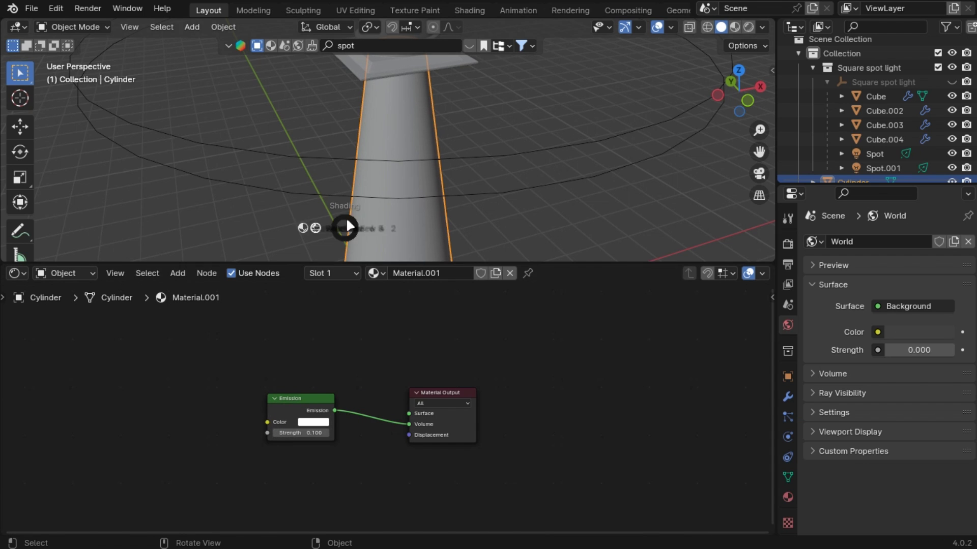
# - Preview the cylinder in rendered shading and add a Gradient Texture with Texture Coordinate and Mapping nodes to its emission material
pyautogui.click(350, 155)
pyautogui.hotkey('shift', 'a')
pyautogui.write('gra')
pyautogui.press('Return')
pyautogui.click(209, 414)
pyautogui.keyDown('alt'); pyautogui.moveTo(209, 414); pyautogui.dragTo(296, 414); pyautogui.keyUp('alt')
pyautogui.moveTo(324, 415); pyautogui.dragTo(355, 422)
pyautogui.hotkey('ctrl', 't')
pyautogui.keyDown('alt'); pyautogui.moveTo(297, 494); pyautogui.dragTo(402, 426); pyautogui.keyUp('alt')
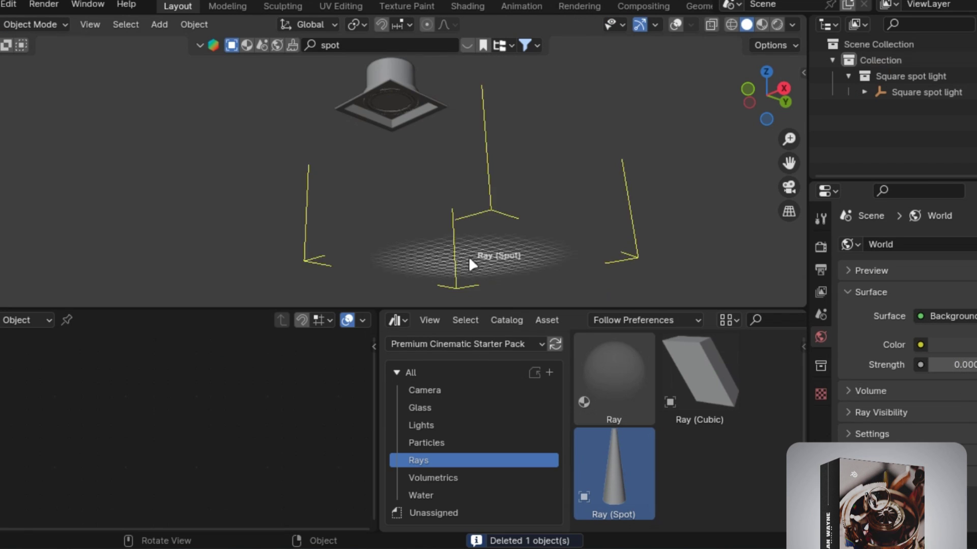
# - Add the Ray (Spot) asset to the scene, show the viewport overlays and move the ray toward the spotlight
pyautogui.moveTo(477, 252); pyautogui.dragTo(613, 214)
pyautogui.moveTo(612, 213); pyautogui.dragTo(615, 212, button='middle')
pyautogui.hotkey('shift', 'alt', 'z')
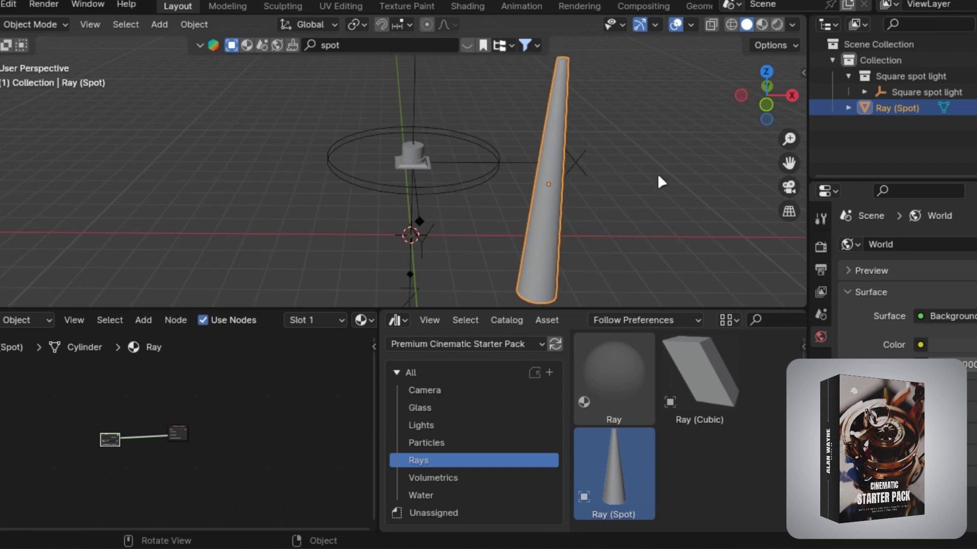
pyautogui.press('g')
pyautogui.click(525, 173)
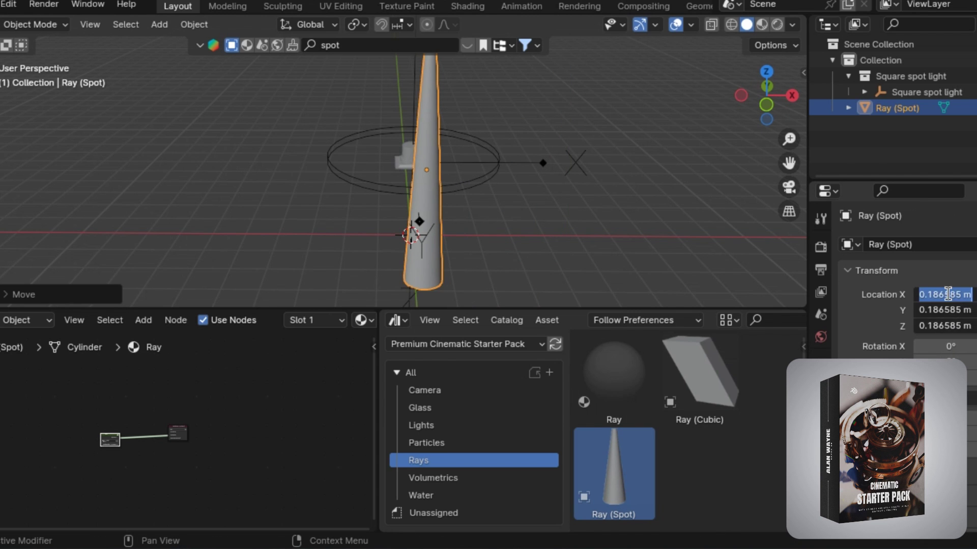
# - Set the ray's X, Y and Z location to 0 and check its alignment with the spotlight
pyautogui.write('0')
pyautogui.press('Return')
pyautogui.moveTo(600, 176); pyautogui.dragTo(524, 160, button='middle')
pyautogui.scroll(5, 526, 161)
pyautogui.moveTo(593, 168); pyautogui.dragTo(565, 153, button='middle')
pyautogui.press('z')
pyautogui.scroll(-5, 551, 98)
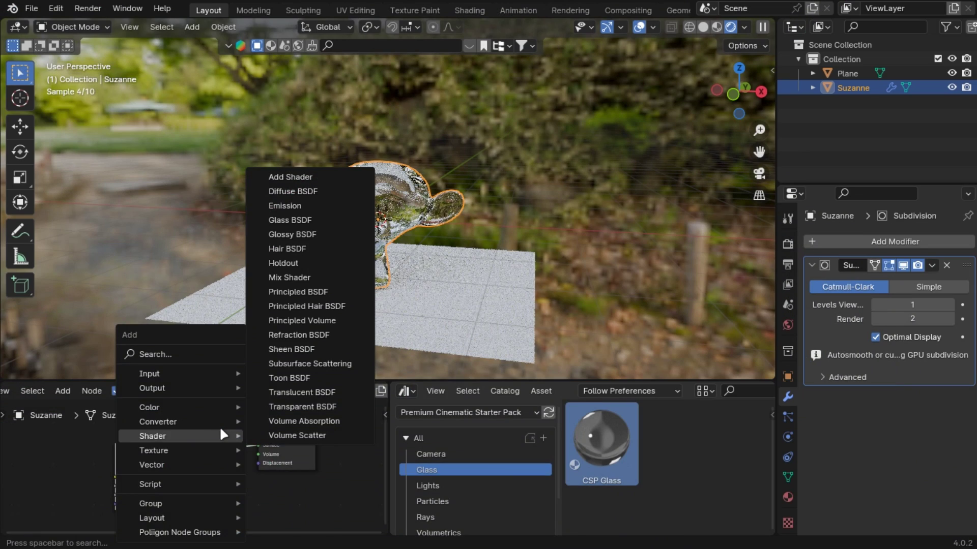
# - Insert a Mix Shader between the Glass BSDF and the Material Output of Suzanne's glass material
pyautogui.write('mix')
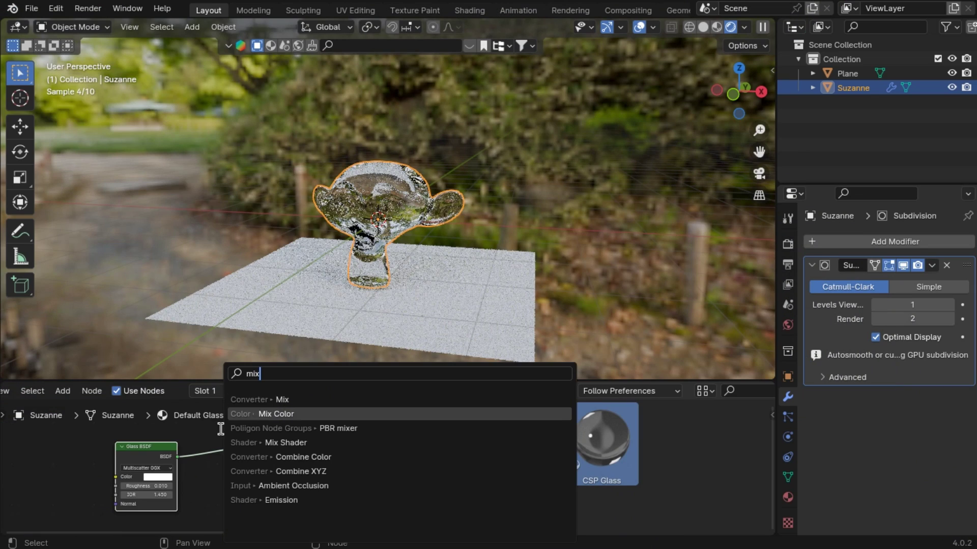
pyautogui.press('Return')
pyautogui.click(220, 430)
# - Add a Transparent BSDF and connect it to the Mix Shader's second Shader input
pyautogui.hotkey('shift', 'a')
pyautogui.write('transpa')
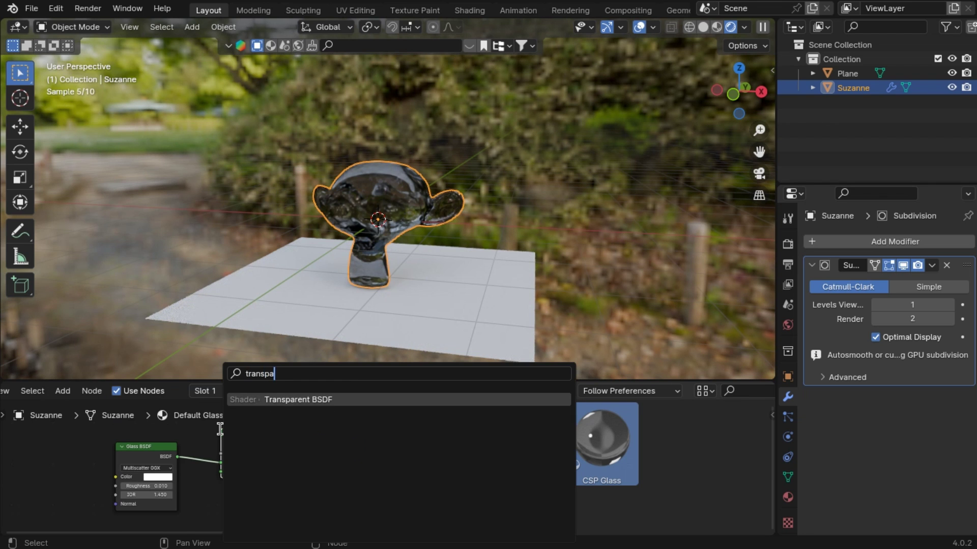
pyautogui.press('Down')
pyautogui.press('Return')
pyautogui.click(119, 511)
pyautogui.moveTo(177, 525); pyautogui.dragTo(223, 465)
# - Add a Light Path node and connect its Is Shadow Ray output to the Mix Shader's Fac
pyautogui.hotkey('shift', 'a')
pyautogui.write('light')
pyautogui.press('Return')
pyautogui.click(34, 448)
pyautogui.moveTo(90, 470); pyautogui.dragTo(150, 461)
pyautogui.moveTo(229, 451); pyautogui.dragTo(227, 448)
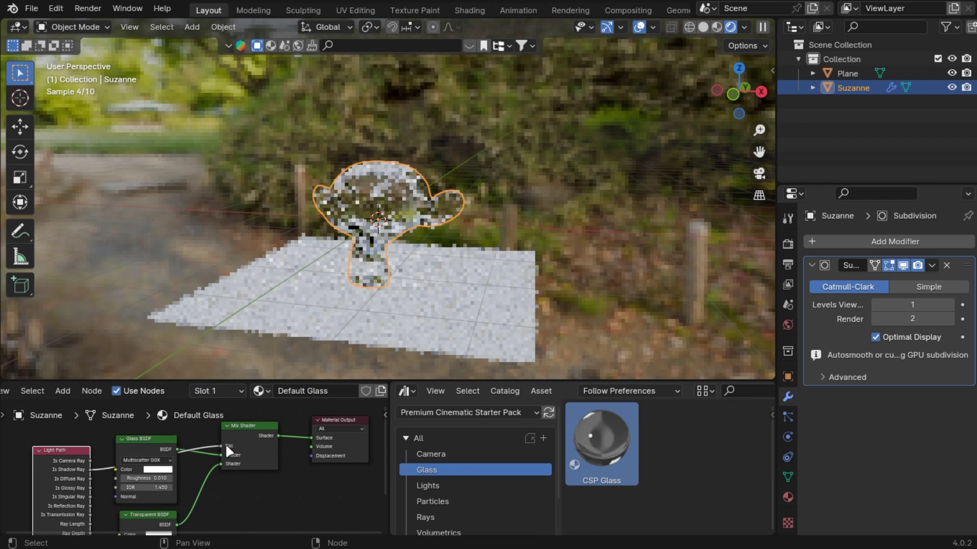
pyautogui.moveTo(431, 265); pyautogui.dragTo(682, 198, button='middle')
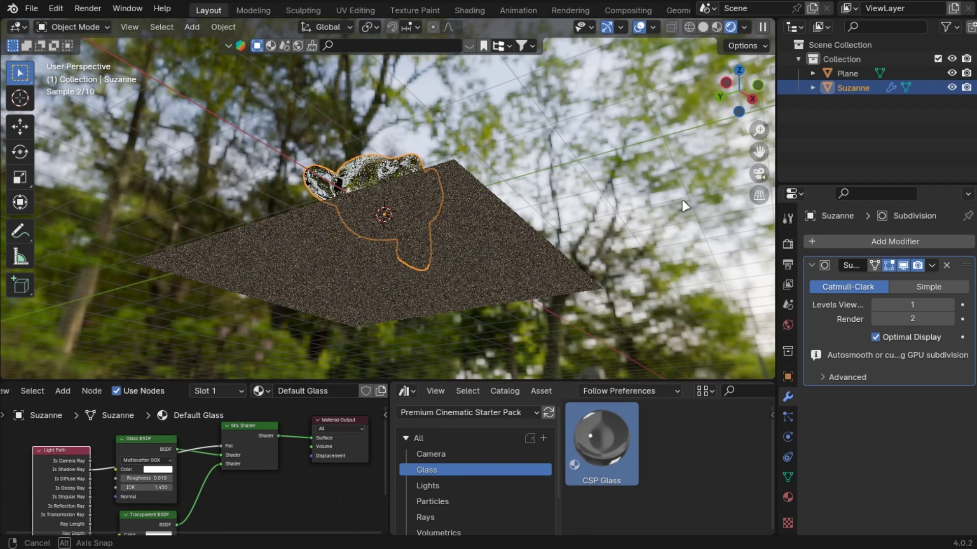
pyautogui.click(638, 27)
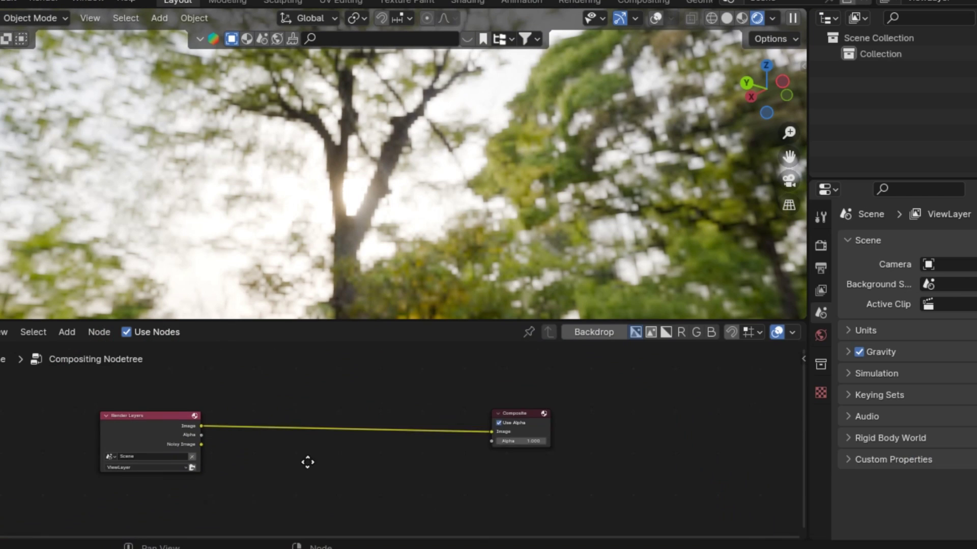
# - Insert a Glare node between Render Layers and Composite in the compositing tree
pyautogui.hotkey('shift', 'a')
pyautogui.write('gl')
pyautogui.press('Return')
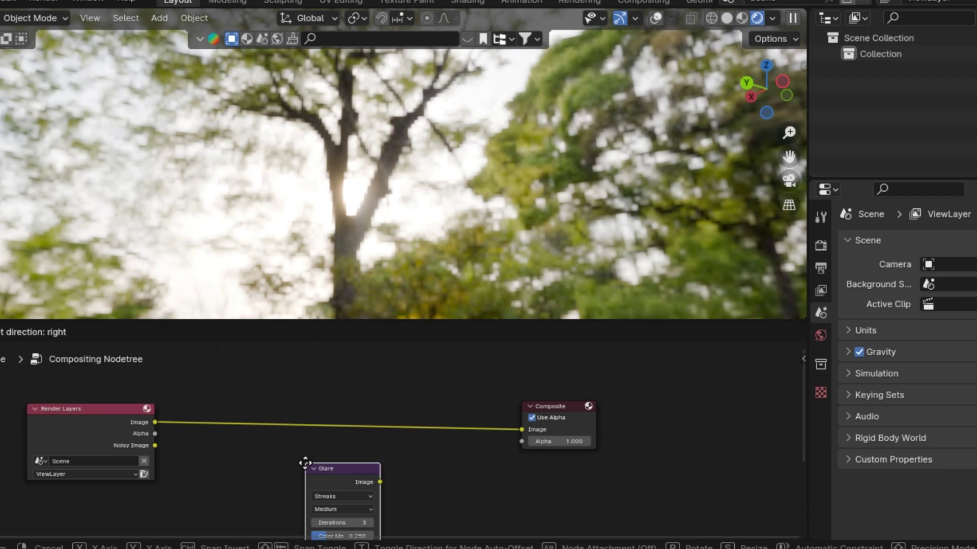
pyautogui.click(215, 392)
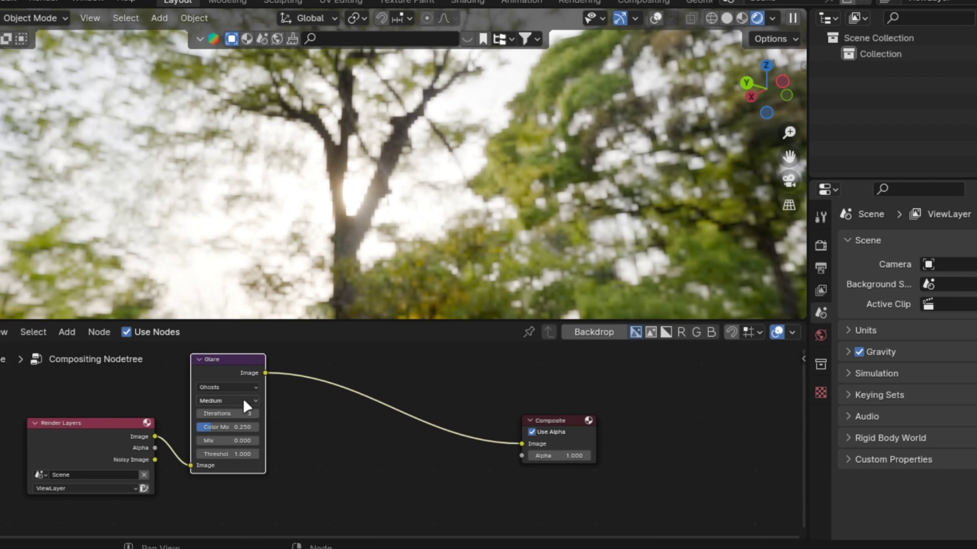
# - Enable the compositor in the rendered viewport and check the glare effect
pyautogui.click(772, 18)
pyautogui.click(832, 372)
pyautogui.moveTo(226, 197)
pyautogui.mouseDown(button='middle')
pyautogui.moveTo(318, 264)
pyautogui.moveTo(298, 238)
pyautogui.mouseUp(button='middle')
# - Add a mix node in Add mode to the compositing tree and check the lens flare in the viewport
pyautogui.moveTo(213, 431); pyautogui.dragTo(370, 360)
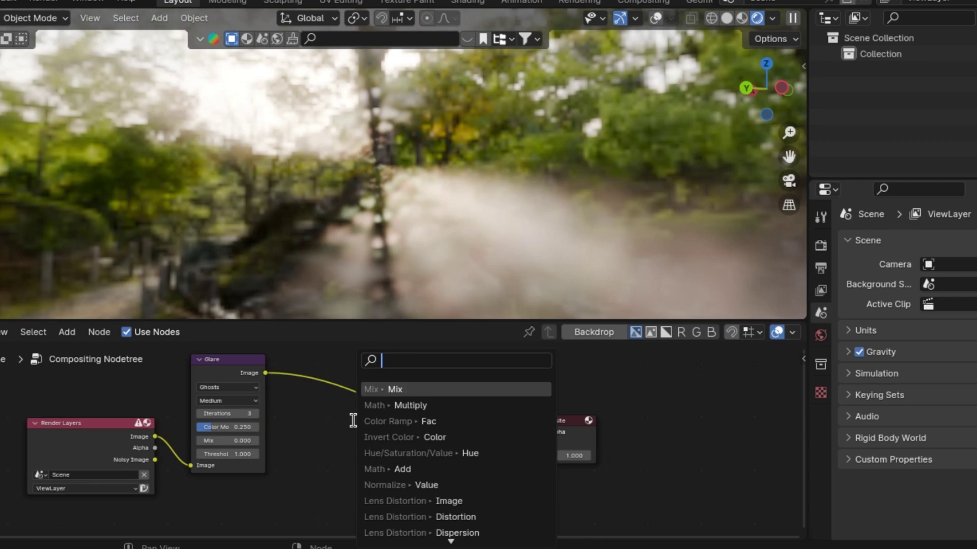
pyautogui.write('add')
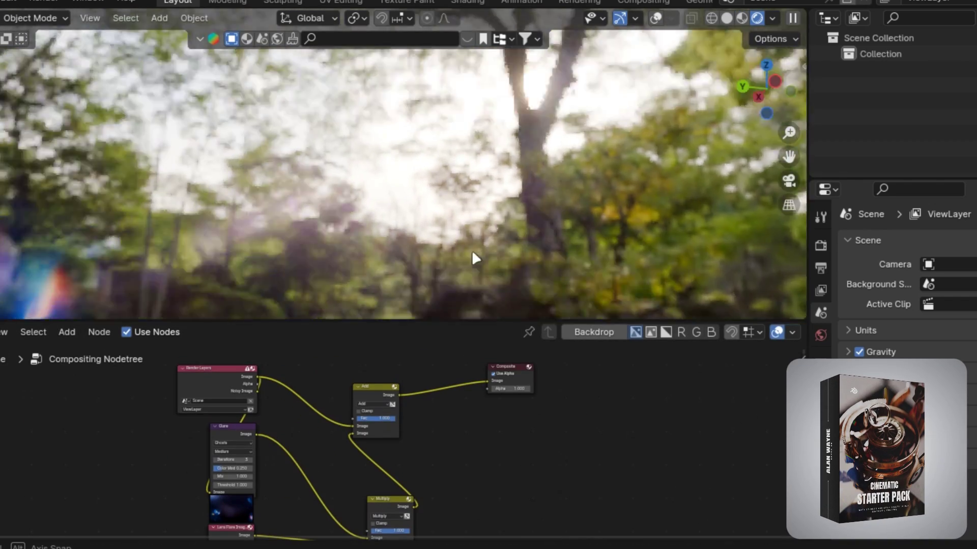
pyautogui.moveTo(475, 258)
pyautogui.mouseDown(button='middle')
pyautogui.moveTo(516, 270)
pyautogui.moveTo(573, 264)
pyautogui.moveTo(594, 218)
pyautogui.moveTo(494, 258)
pyautogui.moveTo(511, 260)
pyautogui.moveTo(492, 259)
pyautogui.mouseUp(button='middle')
pyautogui.scroll(2, 301, 477)
pyautogui.moveTo(301, 479); pyautogui.dragTo(308, 414, button='middle')
pyautogui.hotkey('shift', 'a')
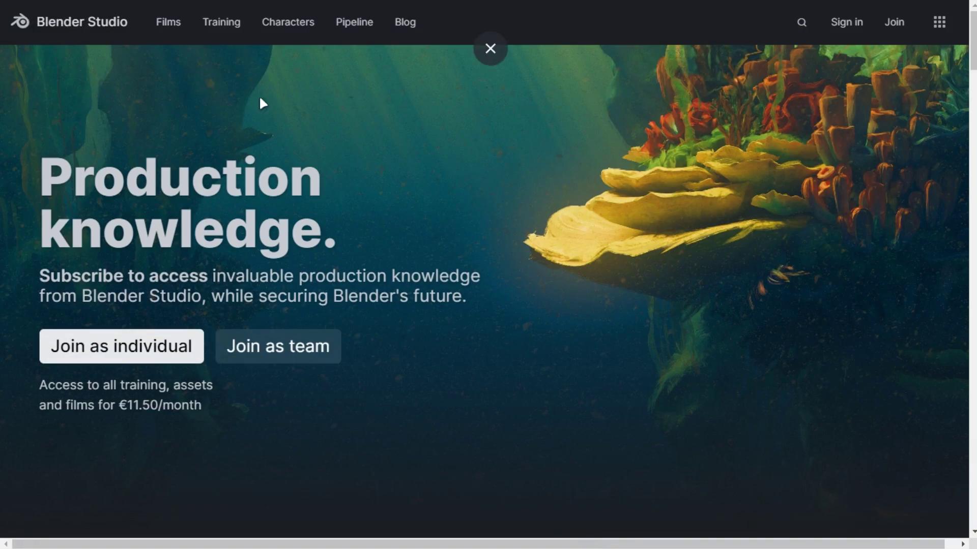
# - Switch to the Blender Studio website, open the Charge film page and examine its production content
pyautogui.scroll(-20, 260, 102)
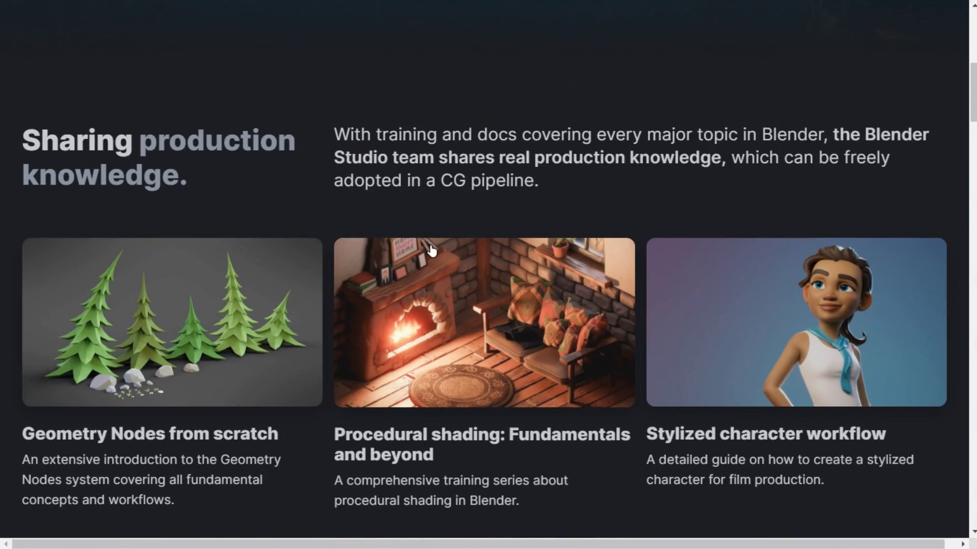
pyautogui.scroll(-5, 353, 277)
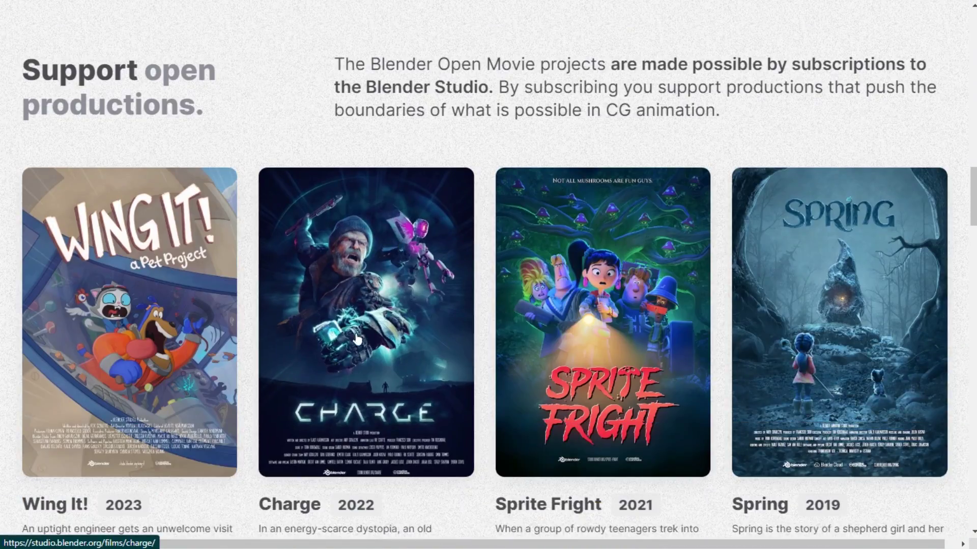
pyautogui.click(364, 356)
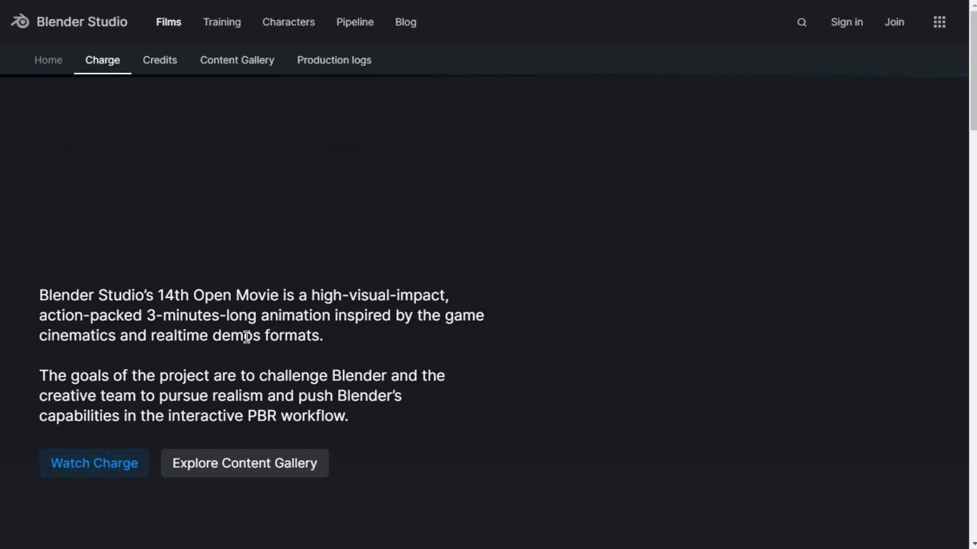
pyautogui.scroll(-5, 331, 330)
pyautogui.scroll(-12, 406, 317)
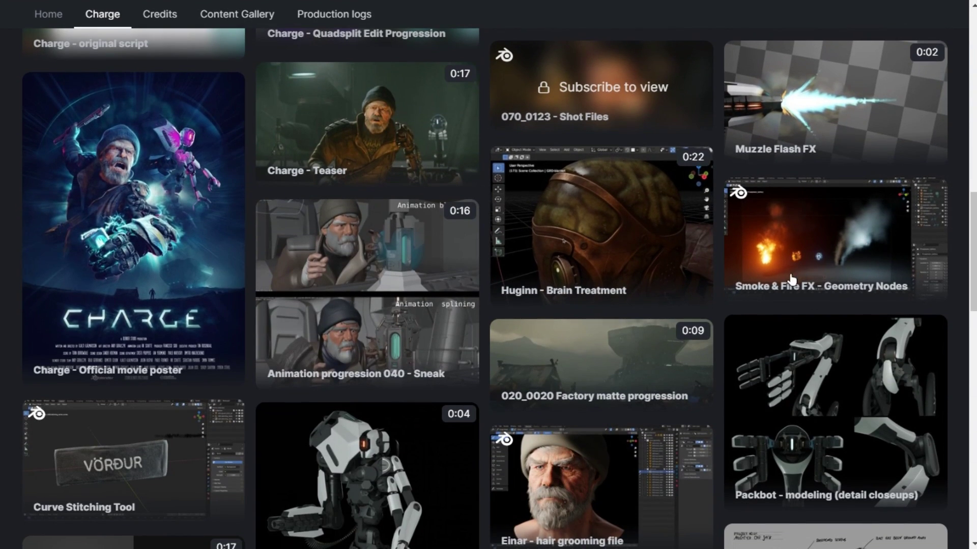
# - Open the Smoke & Fire FX - Geometry Nodes item from the Charge production content
pyautogui.click(792, 279)
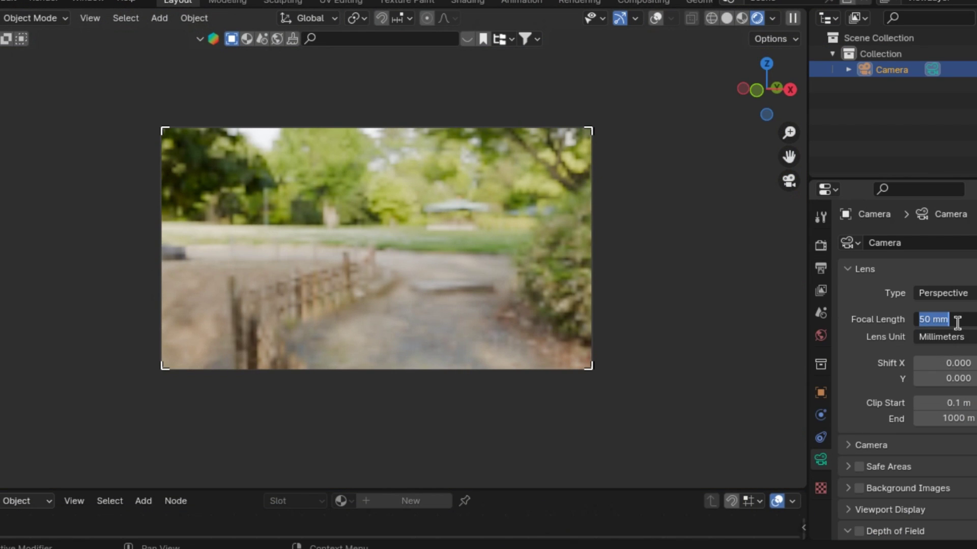
# - Switch to Blender, set the camera's focal length to 80 mm and enable its depth of field
pyautogui.write('80')
pyautogui.press('Return')
pyautogui.scroll(-5, 896, 420)
pyautogui.scroll(-3, 949, 454)
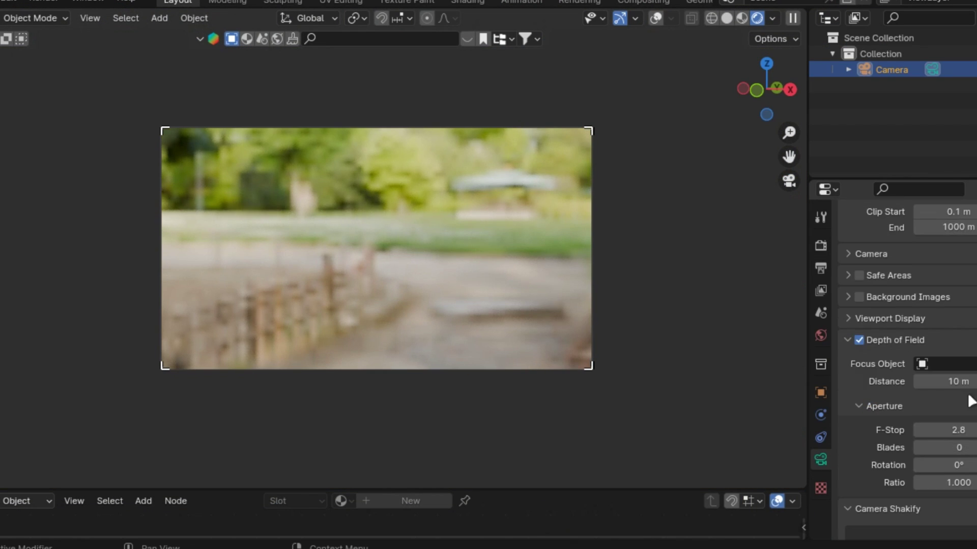
# - Set the camera's depth of field focus distance to 1.7 m and its F-stop to 0.8
pyautogui.click(955, 386)
pyautogui.write('1.7')
pyautogui.press('Return')
pyautogui.moveTo(972, 428); pyautogui.dragTo(931, 429)
pyautogui.doubleClick(974, 427)
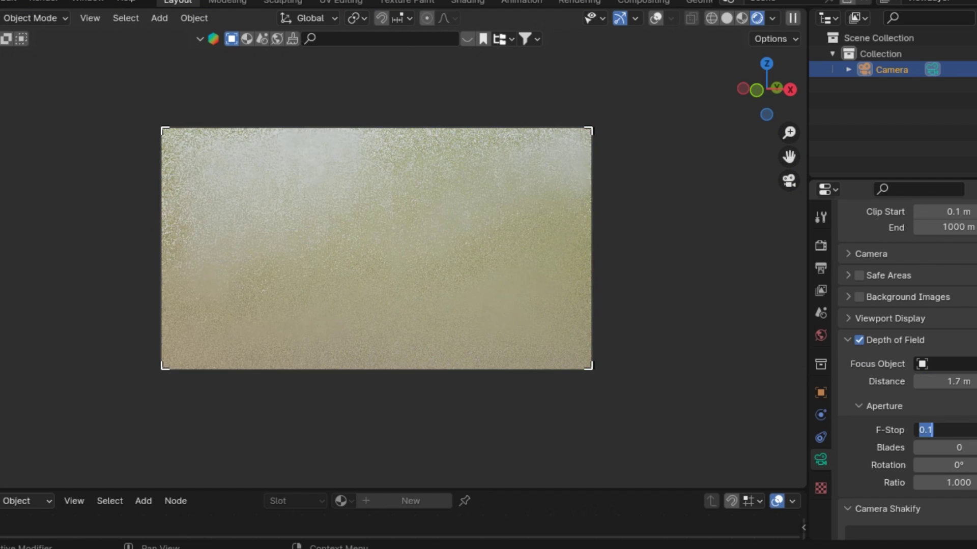
pyautogui.write('0.8')
pyautogui.press('Return')
# - Set the camera aperture to 8 blades with a ratio of 2.000
pyautogui.click(946, 447)
pyautogui.moveTo(914, 473); pyautogui.dragTo(951, 473)
pyautogui.moveTo(932, 432); pyautogui.dragTo(956, 431)
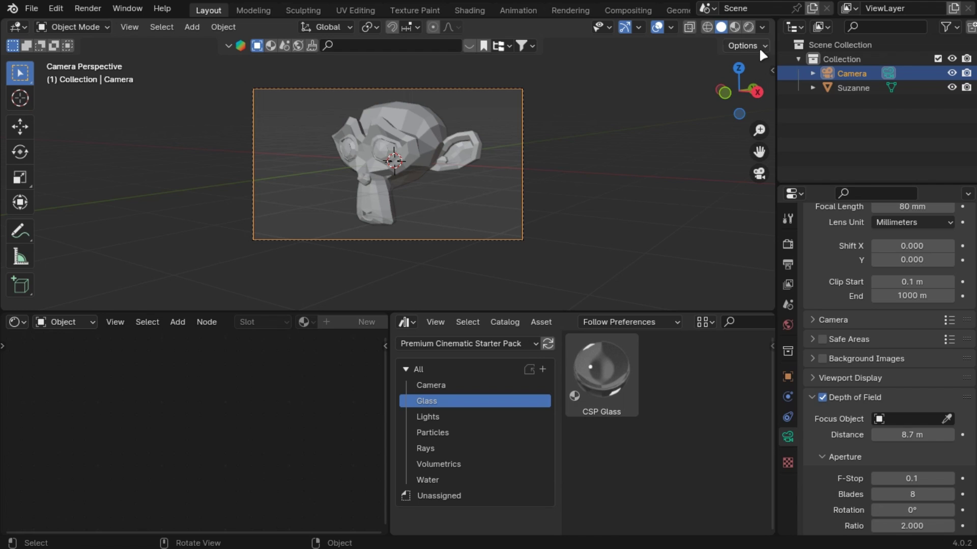
# - Enable depth of field for the solid viewport shading
pyautogui.click(762, 27)
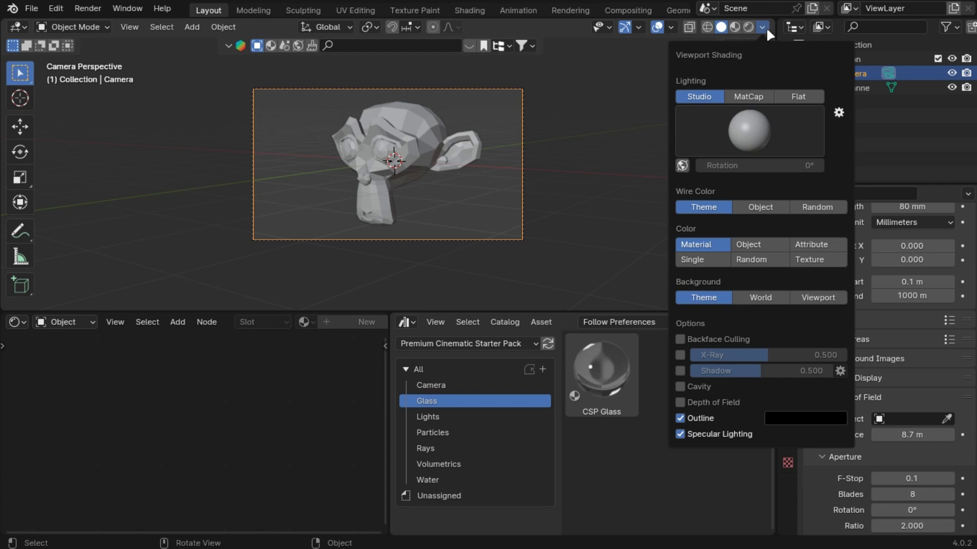
pyautogui.click(722, 398)
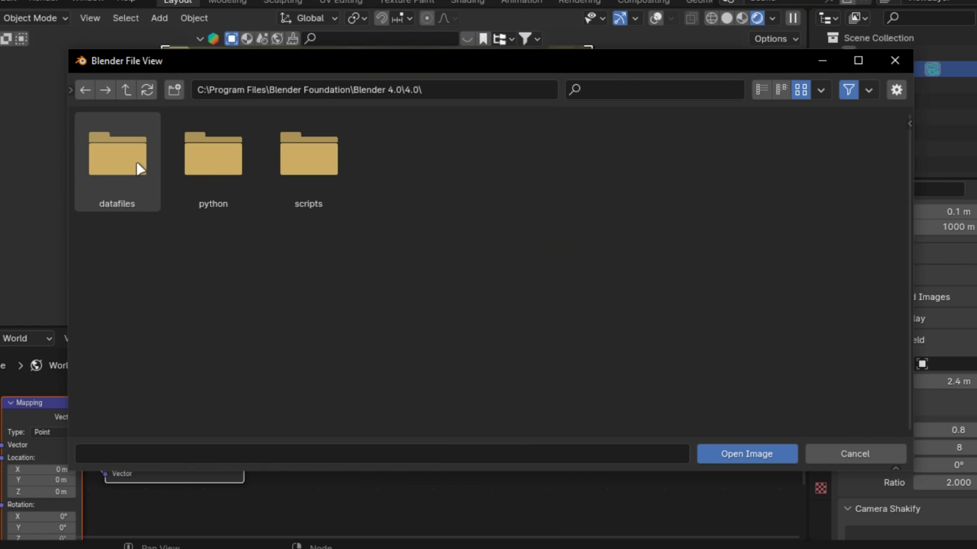
# - Load forest.exr from Blender's datafiles\studiolights\world folder as the world's environment texture
pyautogui.click(136, 167)
pyautogui.click(580, 152)
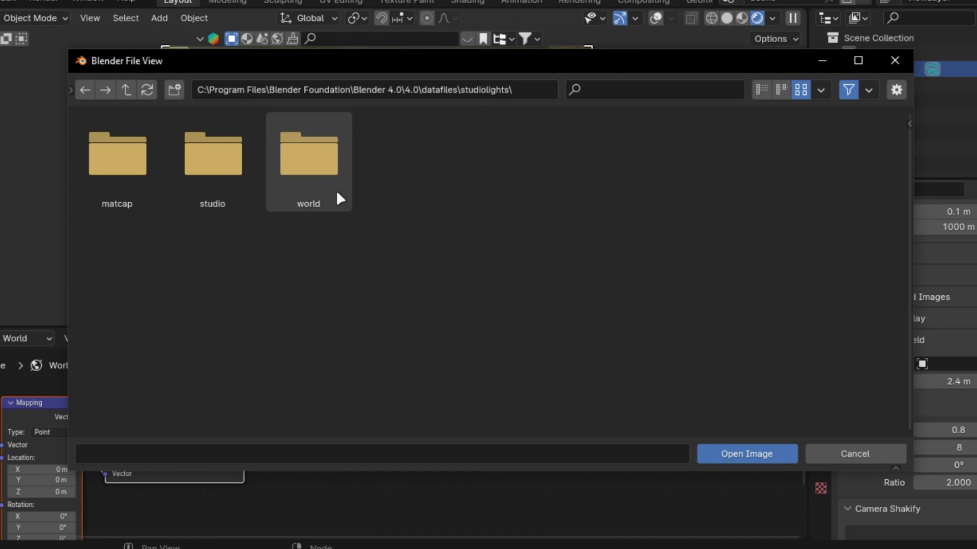
pyautogui.doubleClick(328, 186)
pyautogui.doubleClick(323, 175)
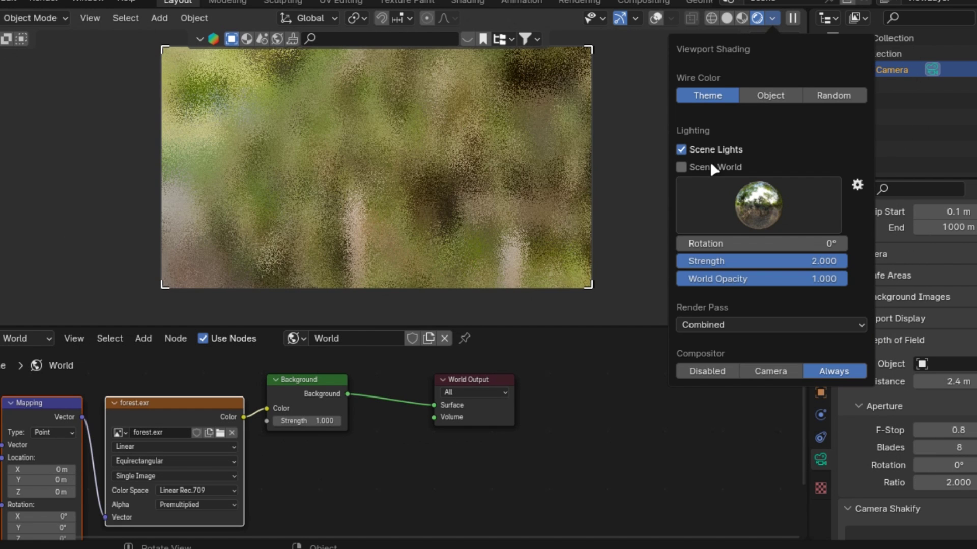
# - Rotate the HDRI lighting of the rendered viewport
pyautogui.moveTo(712, 243); pyautogui.dragTo(742, 243)
pyautogui.scroll(4, 132, 493)
pyautogui.moveTo(126, 487); pyautogui.dragTo(297, 413, button='middle')
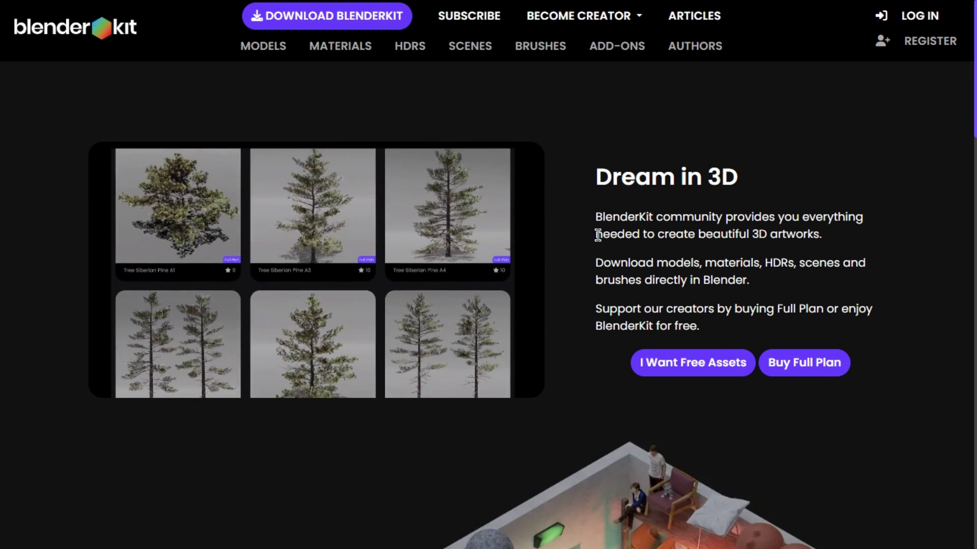
# - Switch to the BlenderKit website and examine its home page
pyautogui.scroll(-6, 600, 249)
pyautogui.scroll(-2, 584, 290)
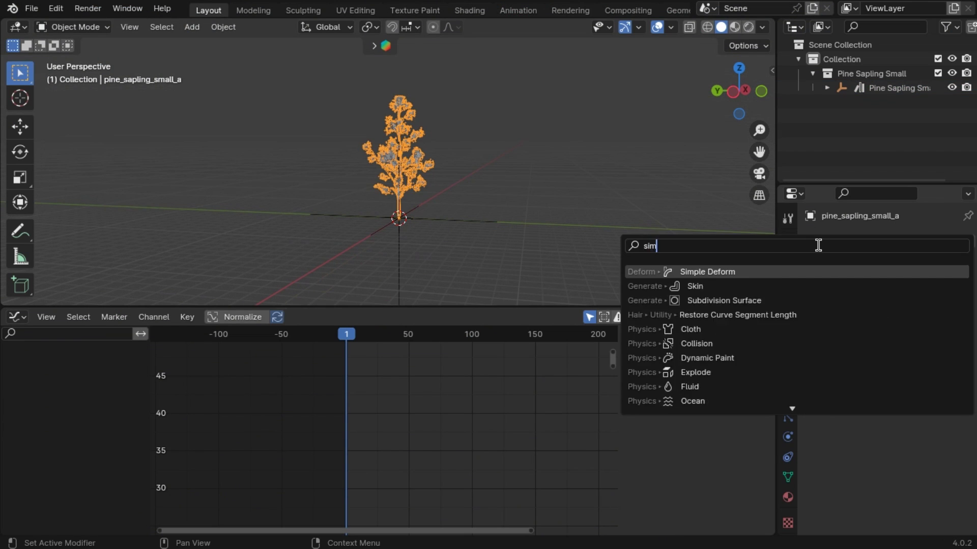
# - Add a Simple Deform modifier in Bend mode to the pine sapling and keyframe its angle at 0°
pyautogui.press('Return')
pyautogui.scroll(8, 722, 234)
pyautogui.click(861, 287)
pyautogui.scroll(-2, 600, 226)
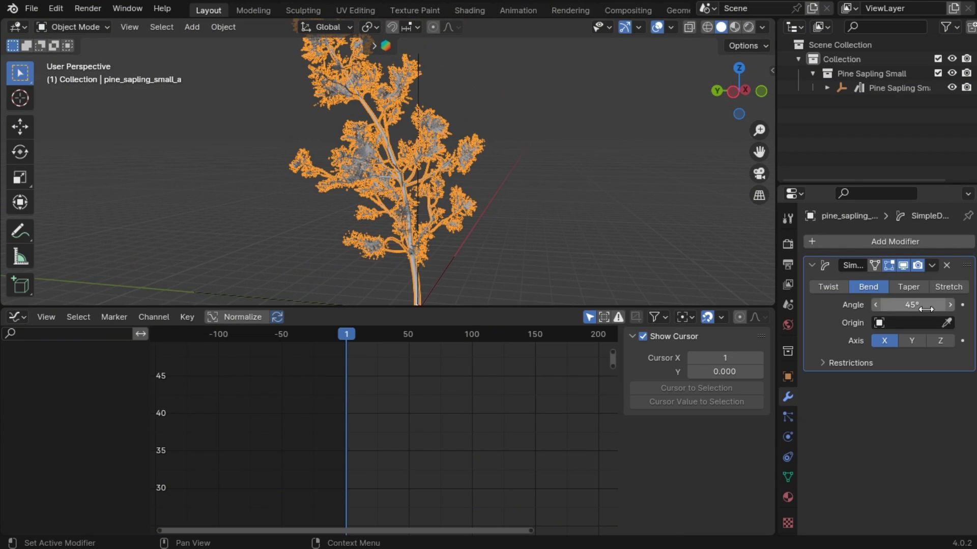
pyautogui.moveTo(890, 305); pyautogui.dragTo(872, 308)
pyautogui.press('i')
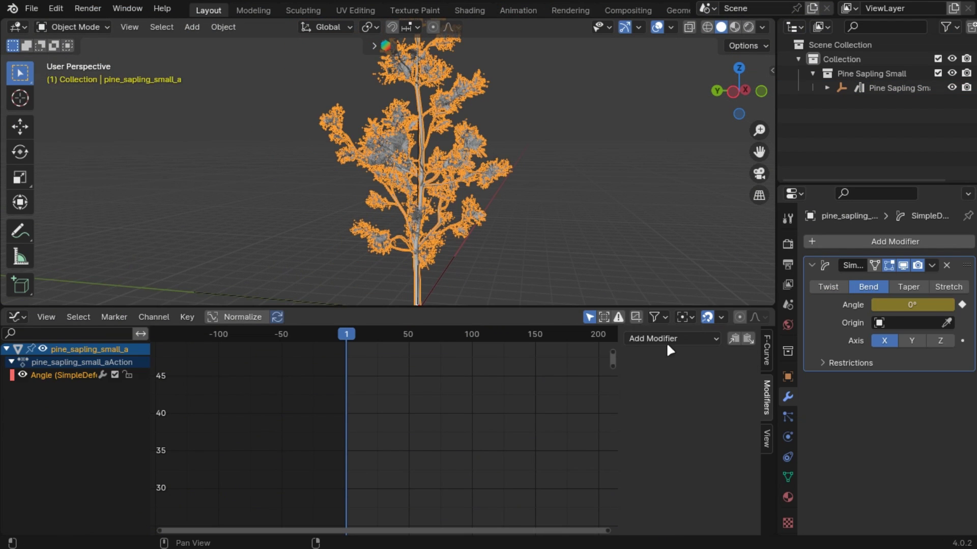
# - Add a Noise modifier to the F-curve of the bend angle
pyautogui.click(11, 315)
pyautogui.click(668, 338)
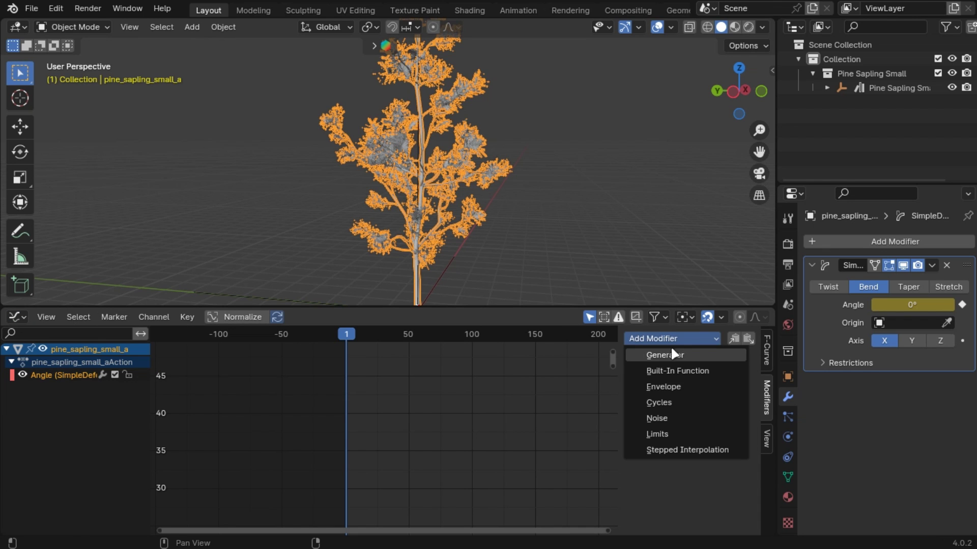
pyautogui.click(662, 420)
pyautogui.scroll(-10, 328, 433)
pyautogui.moveTo(368, 448); pyautogui.dragTo(376, 332, button='middle')
pyautogui.scroll(9, 376, 334)
# - Set the F-curve noise scale to 133.4 and its strength to 0.1
pyautogui.moveTo(704, 402); pyautogui.dragTo(778, 402)
pyautogui.moveTo(715, 417); pyautogui.dragTo(697, 418)
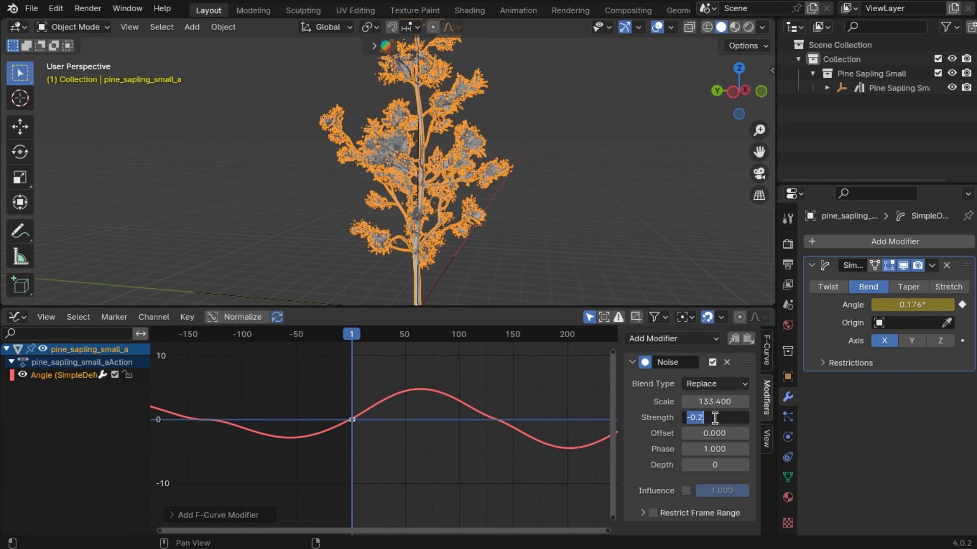
pyautogui.write('0.15')
pyautogui.press('Return')
# - Try a different phase for the F-curve noise and undo the change
pyautogui.moveTo(718, 449); pyautogui.dragTo(692, 449)
pyautogui.hotkey('ctrl', 'z')
pyautogui.rightClick(715, 465)
# - Play the animation and adjust the F-curve noise scale while checking the tree's sway
pyautogui.moveTo(714, 402); pyautogui.dragTo(695, 402)
pyautogui.press('space')
pyautogui.scroll(6, 481, 170)
pyautogui.moveTo(480, 169); pyautogui.dragTo(446, 164, button='middle')
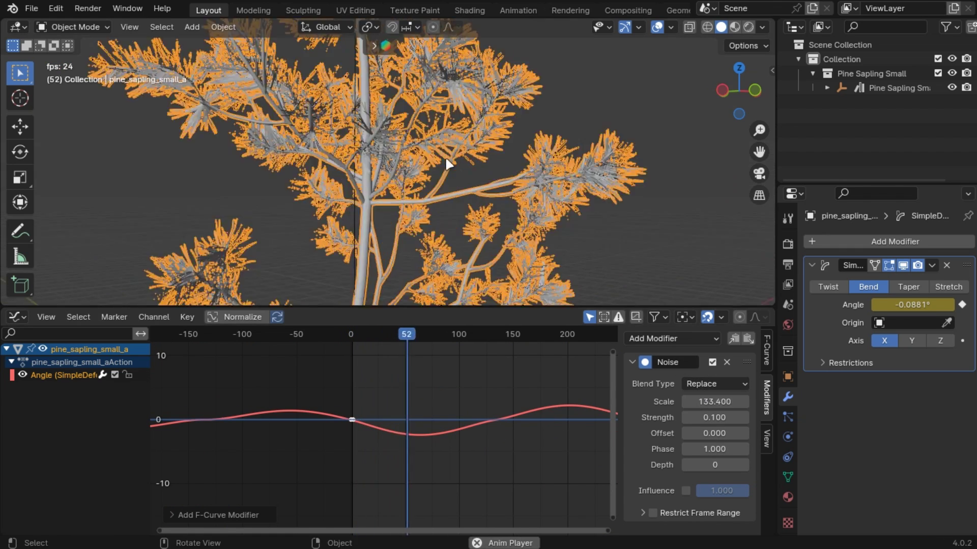
pyautogui.moveTo(715, 402); pyautogui.dragTo(699, 402)
pyautogui.scroll(-6, 423, 223)
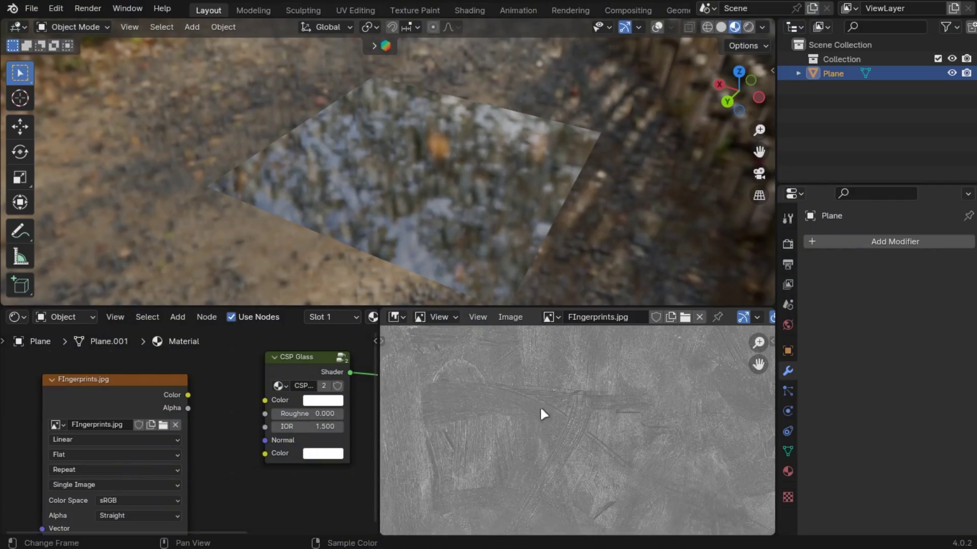
# - Close the fingerprints image view, link the texture's color to the CSP Glass roughness and add texture mapping nodes
pyautogui.scroll(-3, 540, 406)
pyautogui.moveTo(376, 313); pyautogui.dragTo(392, 410)
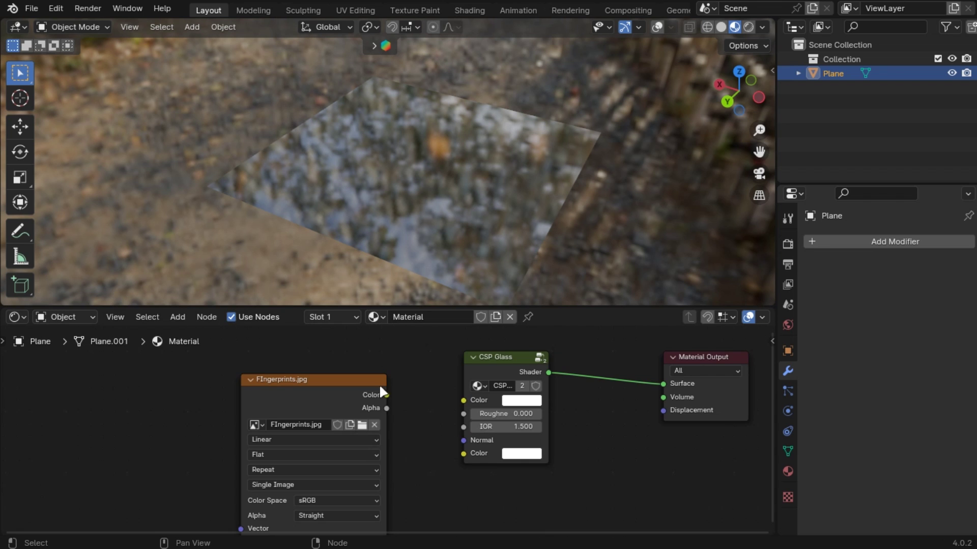
pyautogui.moveTo(460, 418); pyautogui.dragTo(460, 416)
pyautogui.click(338, 386)
pyautogui.hotkey('ctrl', 't')
pyautogui.moveTo(413, 257); pyautogui.dragTo(470, 244, button='middle')
# - Insert a color ramp for the fingerprints texture and adjust it while checking the glass plane
pyautogui.hotkey('shift', 'a')
pyautogui.write('color')
pyautogui.press('Return')
pyautogui.click(446, 449)
pyautogui.moveTo(446, 450); pyautogui.dragTo(467, 438)
pyautogui.moveTo(539, 264); pyautogui.dragTo(283, 194, button='middle')
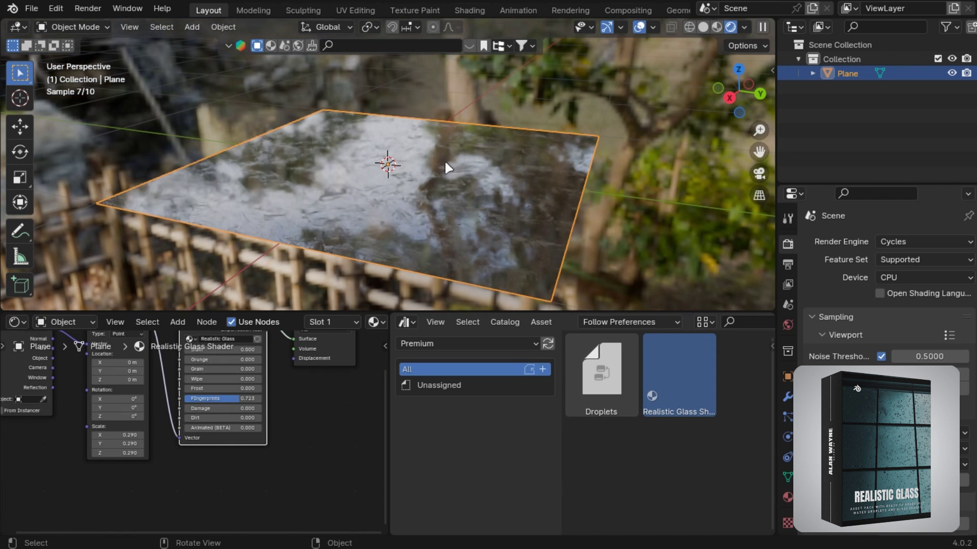
pyautogui.scroll(-1, 221, 422)
pyautogui.moveTo(220, 423); pyautogui.dragTo(226, 468, button='middle')
pyautogui.scroll(1, 229, 464)
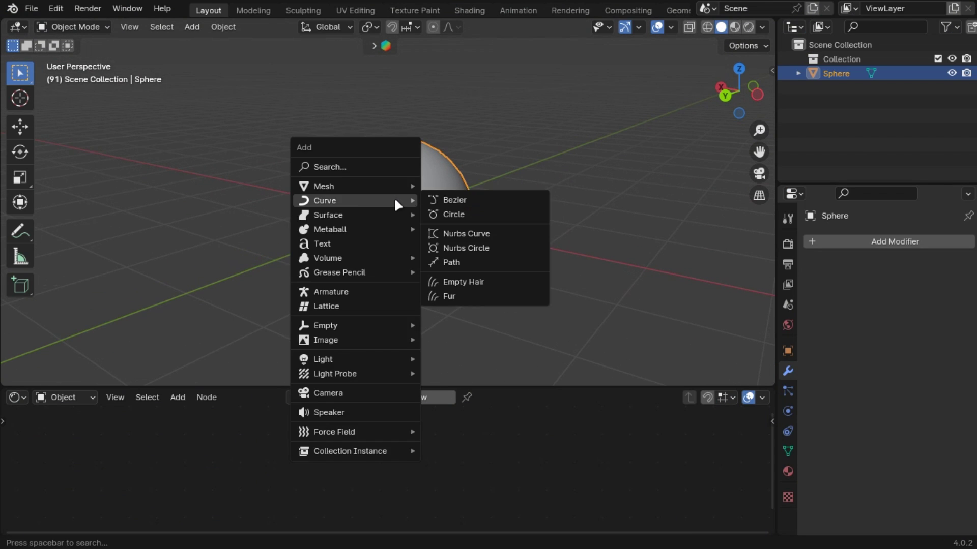
# - Add a Fur curve object to the sphere and check the hairs with viewport overlays hidden
pyautogui.moveTo(379, 200)
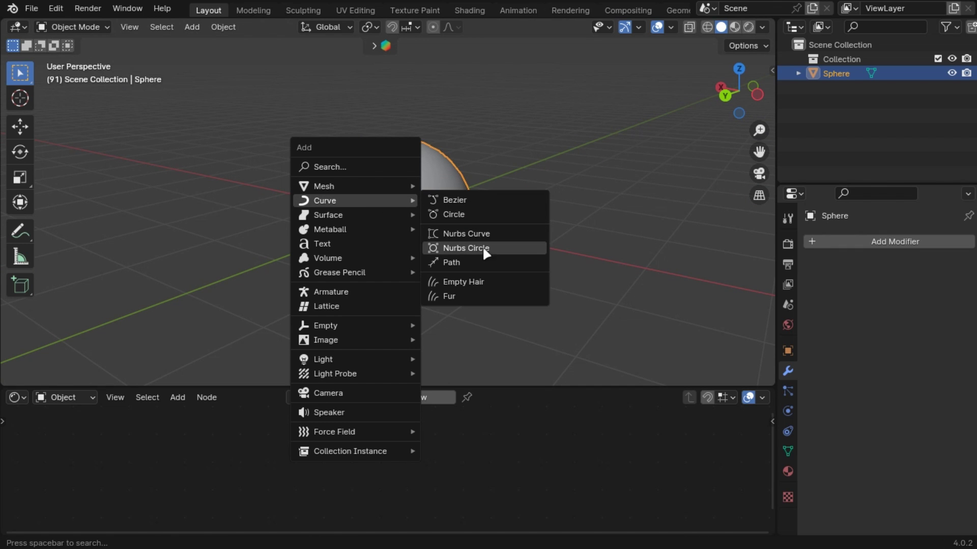
pyautogui.click(460, 296)
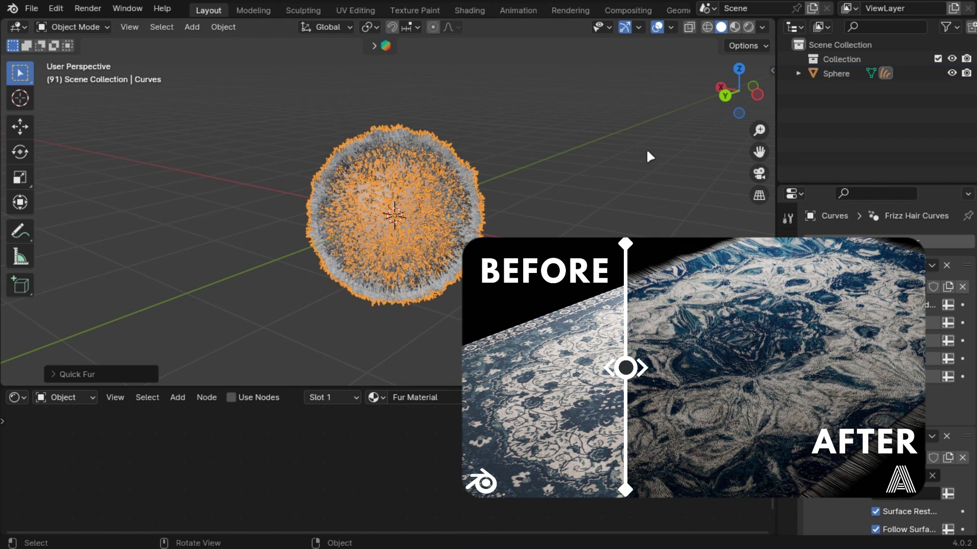
pyautogui.click(657, 28)
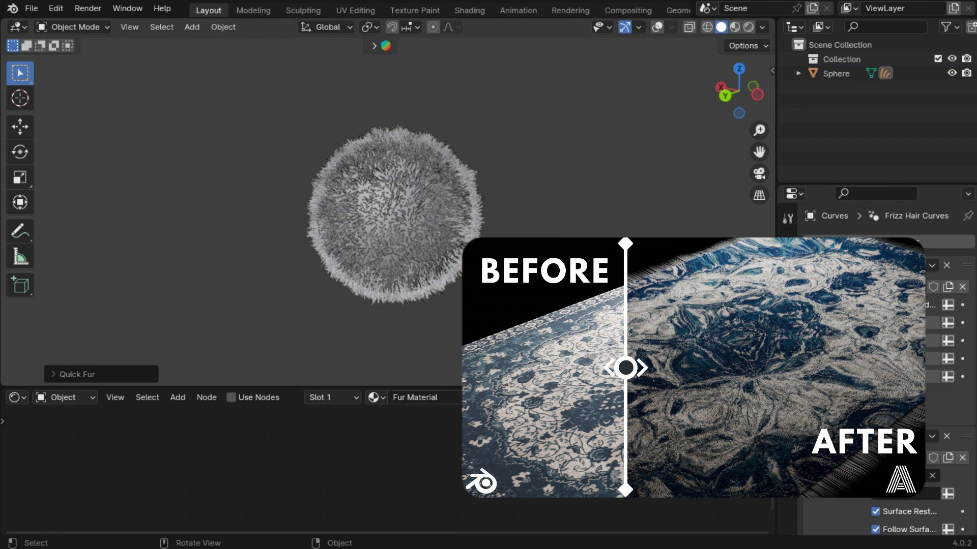
pyautogui.moveTo(626, 235); pyautogui.dragTo(697, 255, button='middle')
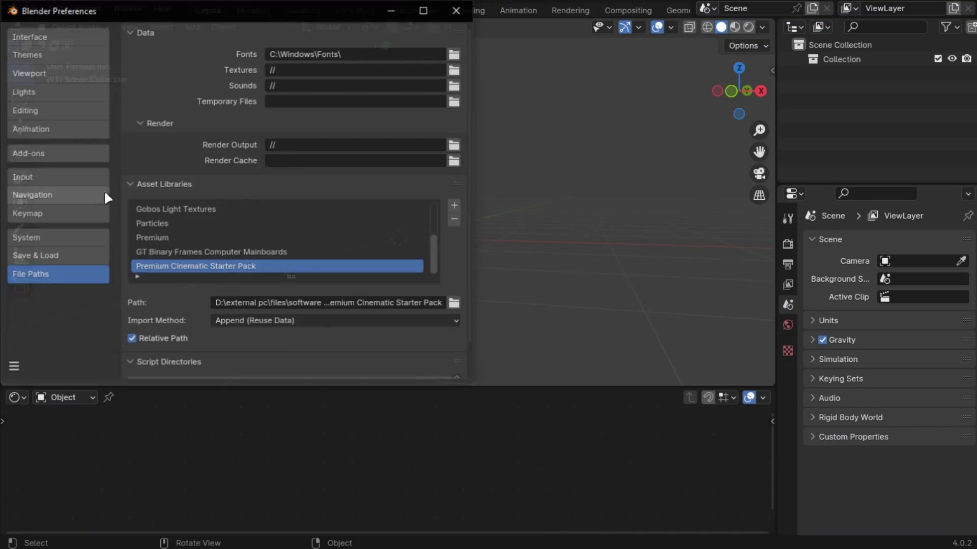
# - Find the Import Images as Planes add-on by searching for images, enable it and save the preferences
pyautogui.click(97, 155)
pyautogui.write('images')
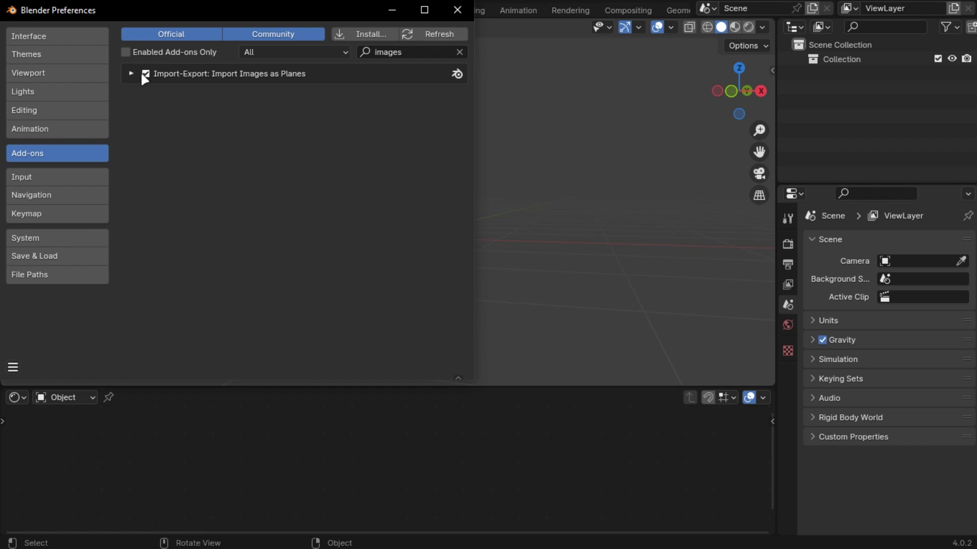
pyautogui.click(13, 367)
pyautogui.click(46, 325)
pyautogui.click(457, 10)
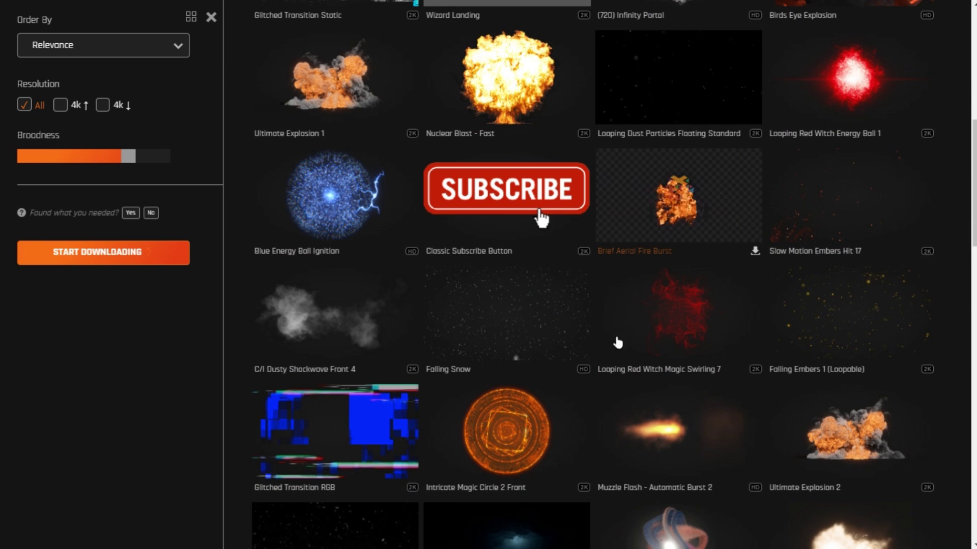
# - Switch to the effects footage website and open the Intricate Magic Circle 2 Front clip
pyautogui.scroll(-4, 571, 434)
pyautogui.click(549, 208)
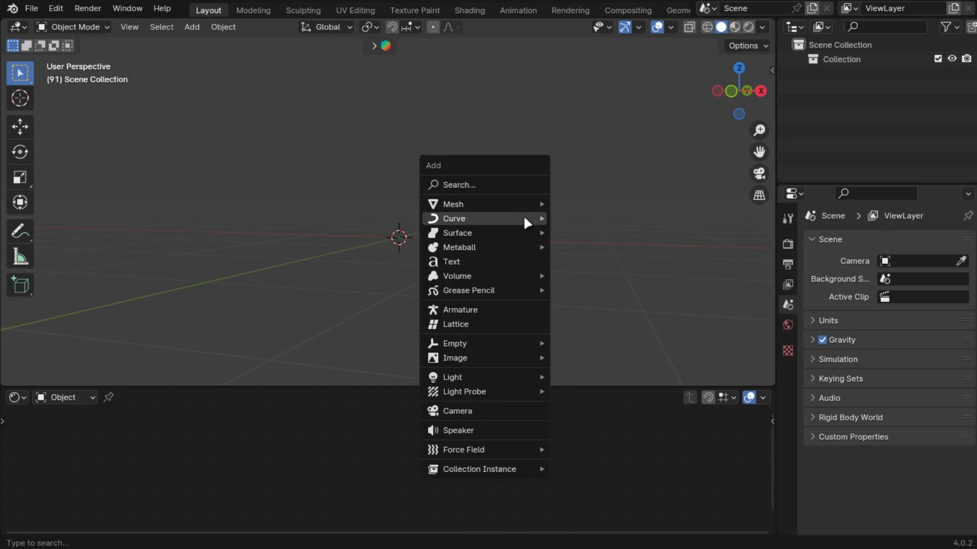
# - Import the Intricate Magic Circle 2 Front footage as an image plane and show it in material preview
pyautogui.write('images')
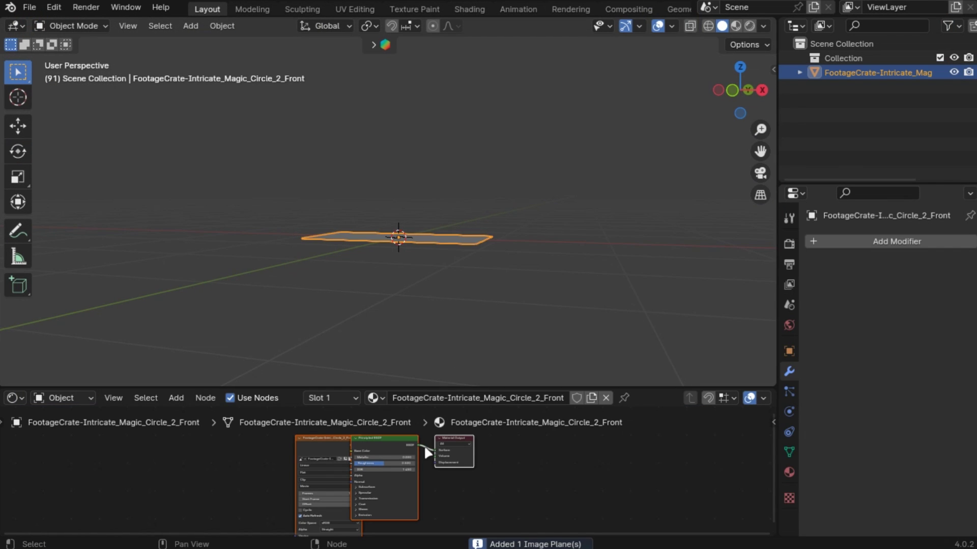
pyautogui.moveTo(462, 219); pyautogui.dragTo(501, 262, button='middle')
pyautogui.click(514, 305)
# - Link the footage's color to the plane material's emission color and set the emission strength to 1
pyautogui.scroll(5, 374, 467)
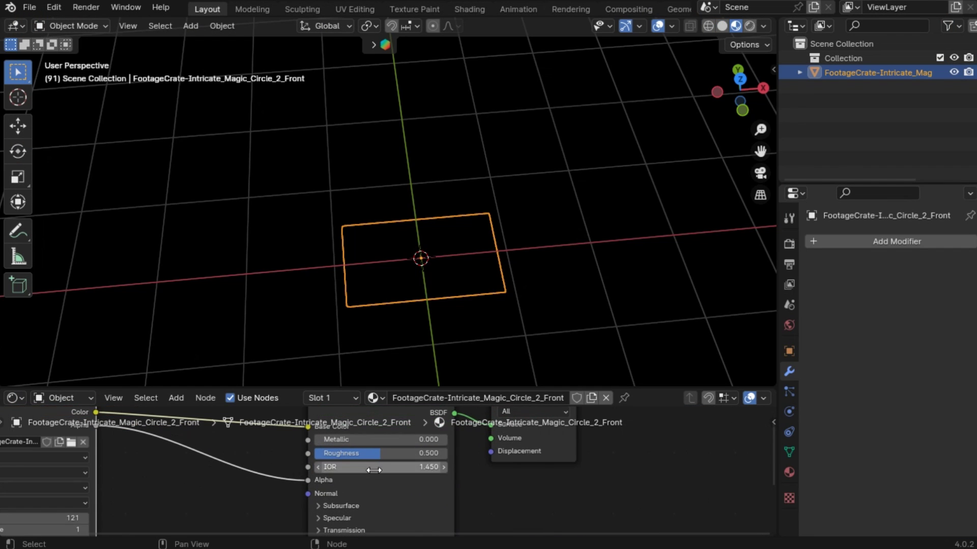
pyautogui.scroll(-5, 325, 484)
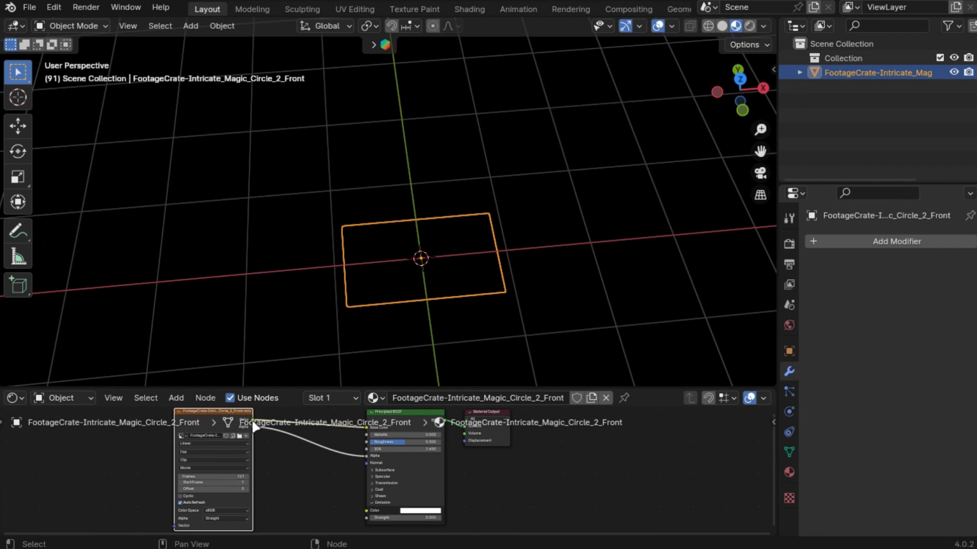
pyautogui.moveTo(327, 492); pyautogui.dragTo(367, 501)
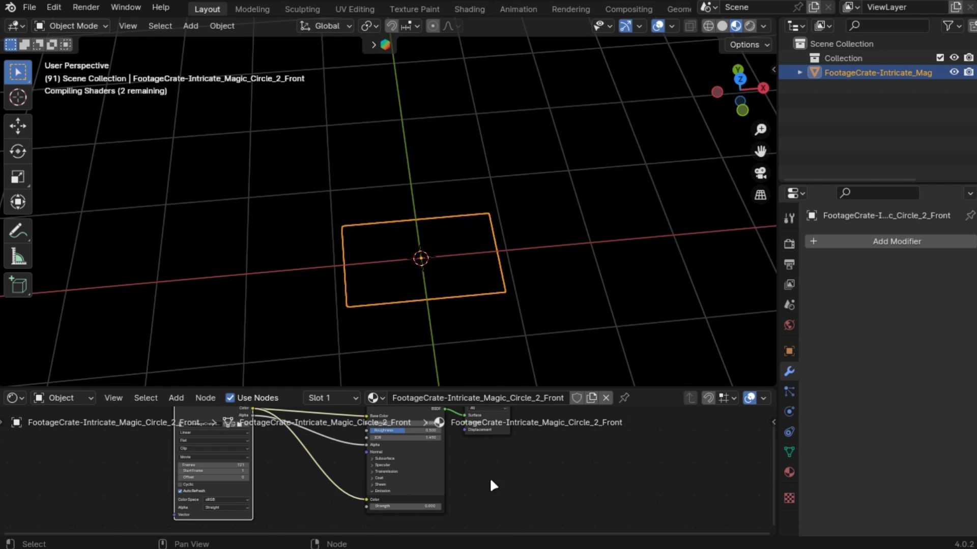
pyautogui.scroll(5, 512, 227)
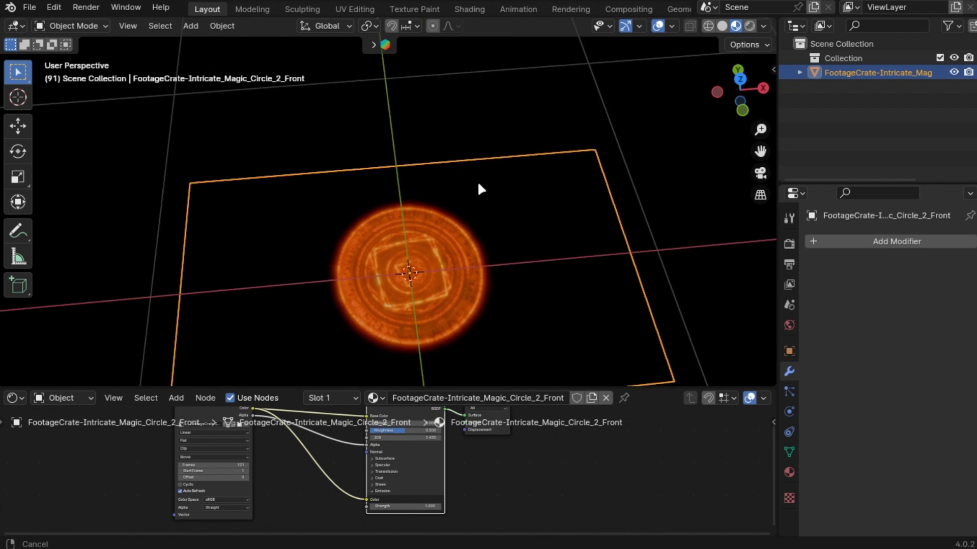
pyautogui.press('KP_1')
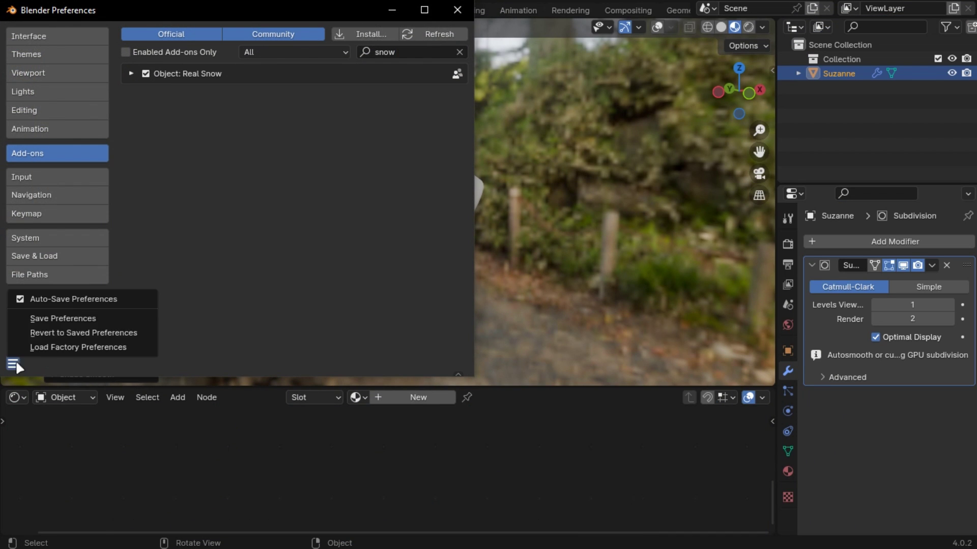
# - Close the preferences and cover the Suzanne head with snow using the Real Snow add-on
pyautogui.click(457, 9)
pyautogui.click(772, 70)
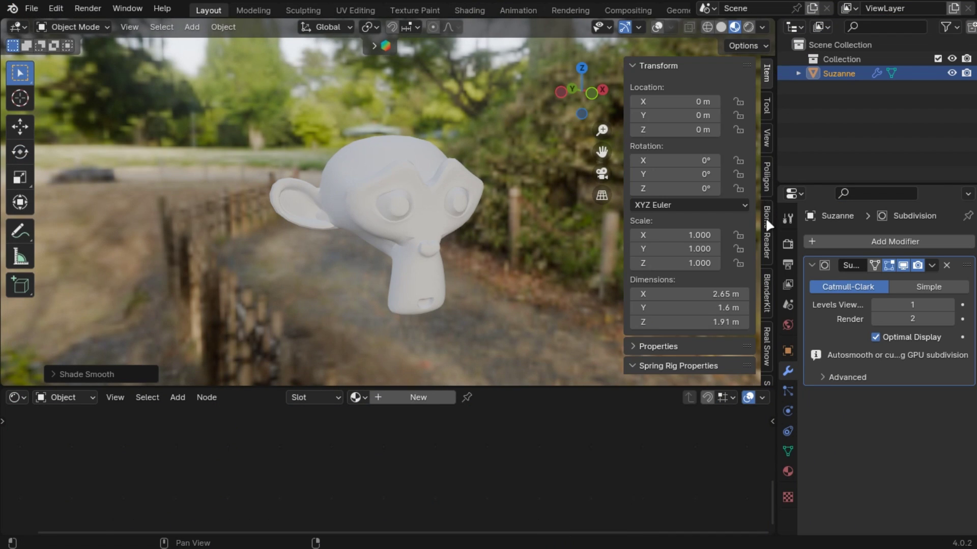
pyautogui.click(768, 164)
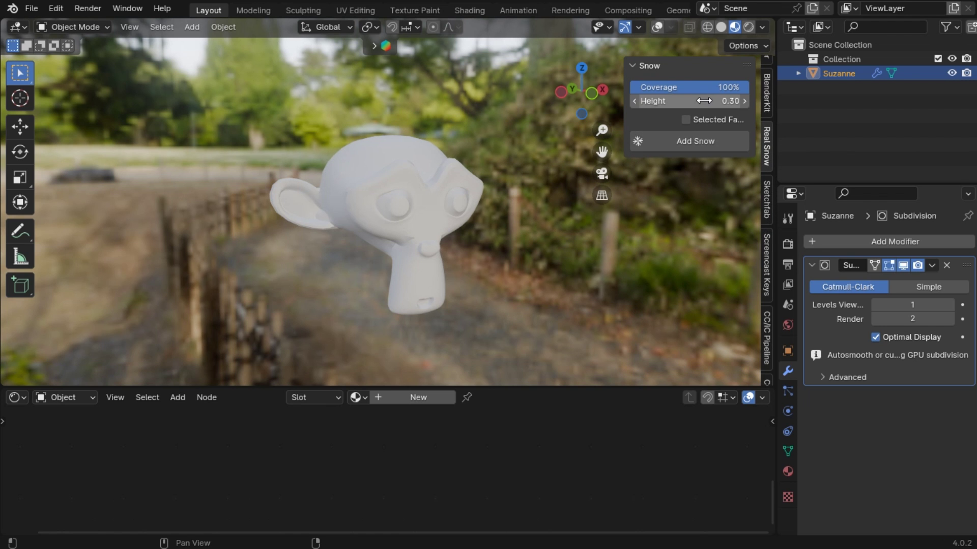
pyautogui.click(698, 141)
pyautogui.moveTo(560, 184); pyautogui.dragTo(450, 147, button='middle')
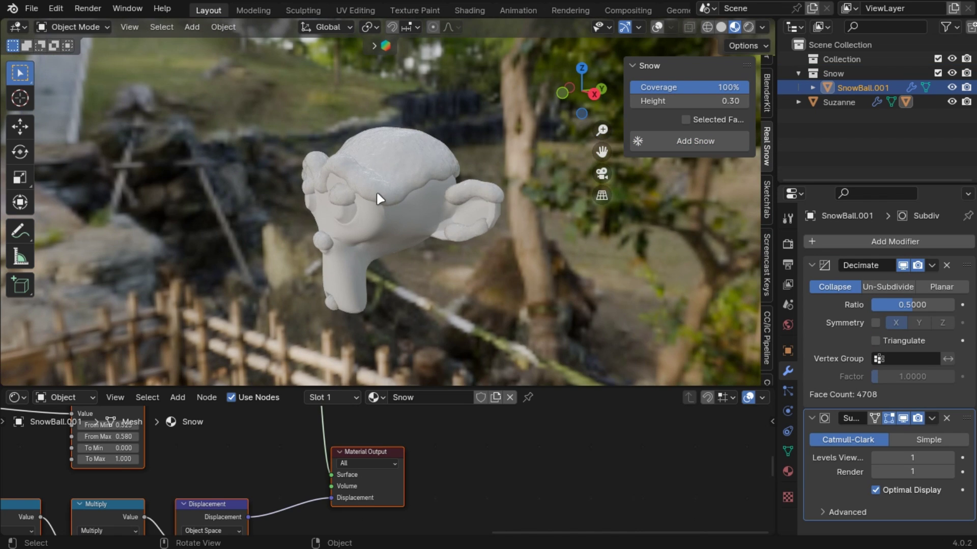
# - Inspect the snow covering on the Suzanne head up close and from different angles
pyautogui.moveTo(377, 191); pyautogui.dragTo(309, 228, button='middle')
pyautogui.scroll(5, 310, 227)
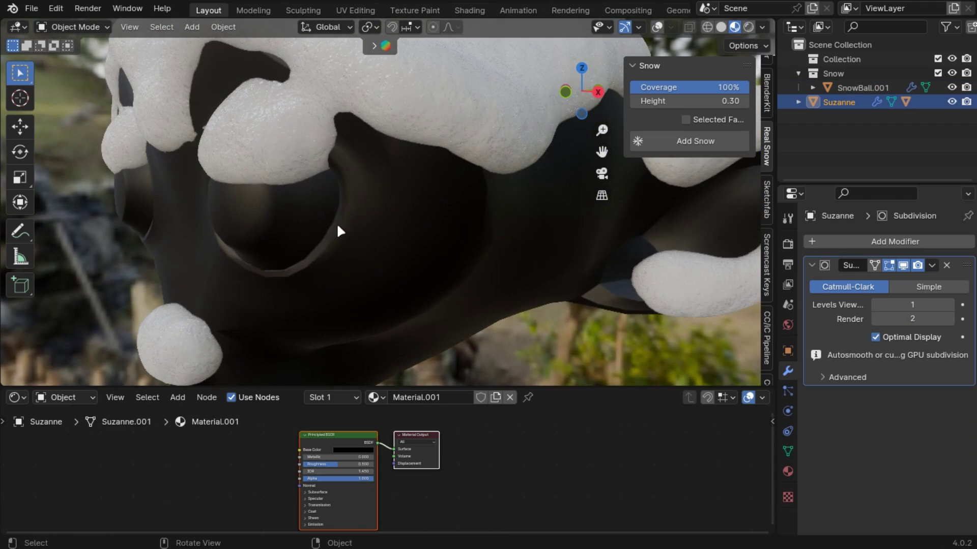
pyautogui.moveTo(337, 225); pyautogui.dragTo(465, 250, button='middle')
pyautogui.scroll(-7, 465, 250)
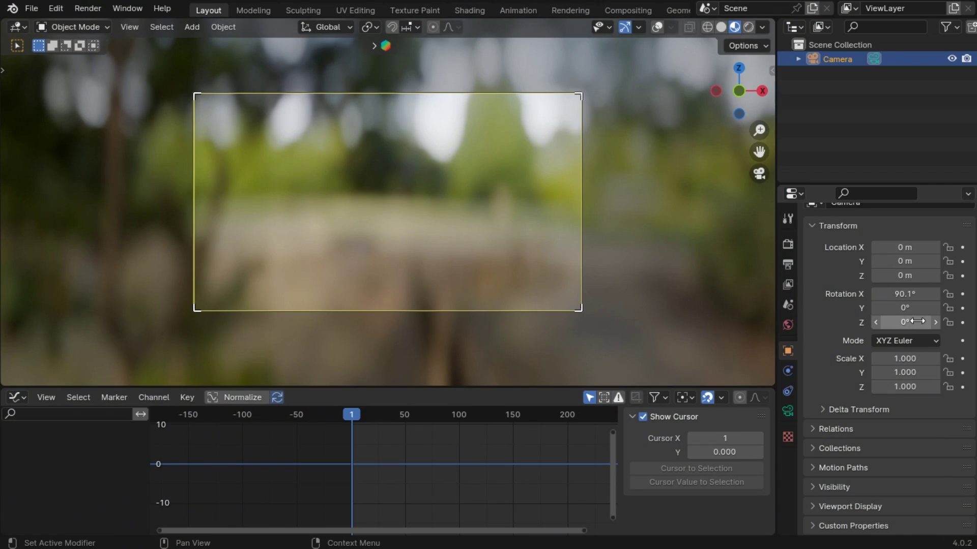
# - Keyframe the camera's rotation at frame 1, add a Noise modifier to its curves and play the animation
pyautogui.press('i')
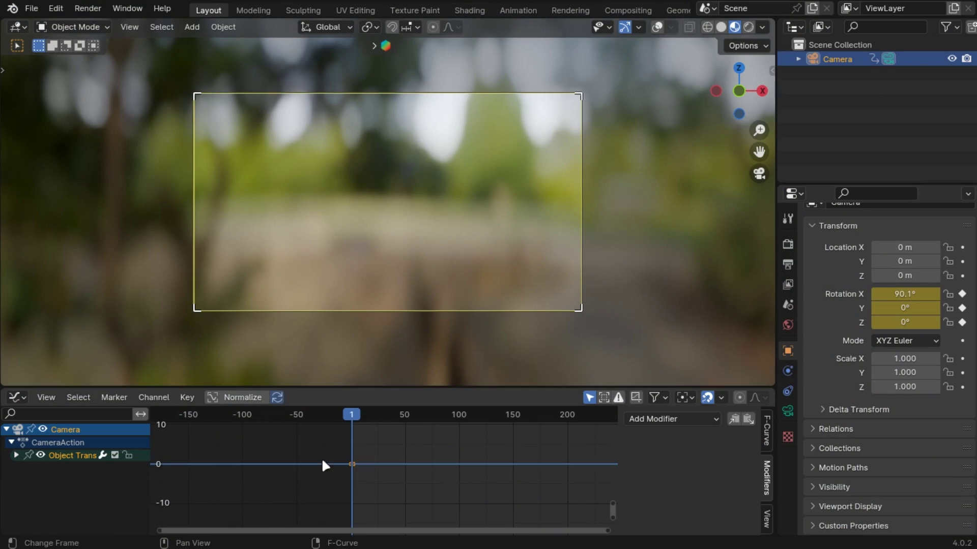
pyautogui.click(641, 421)
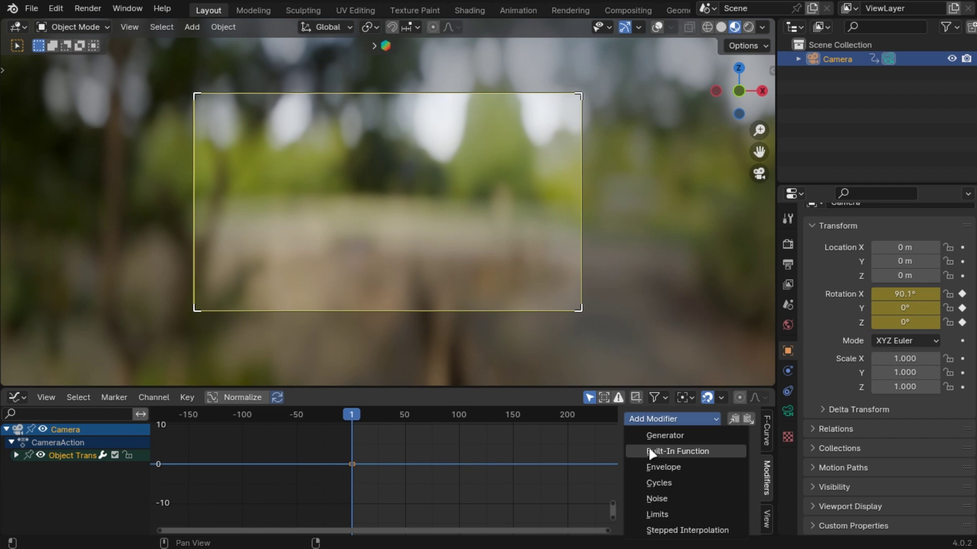
pyautogui.click(655, 499)
pyautogui.scroll(-3, 390, 461)
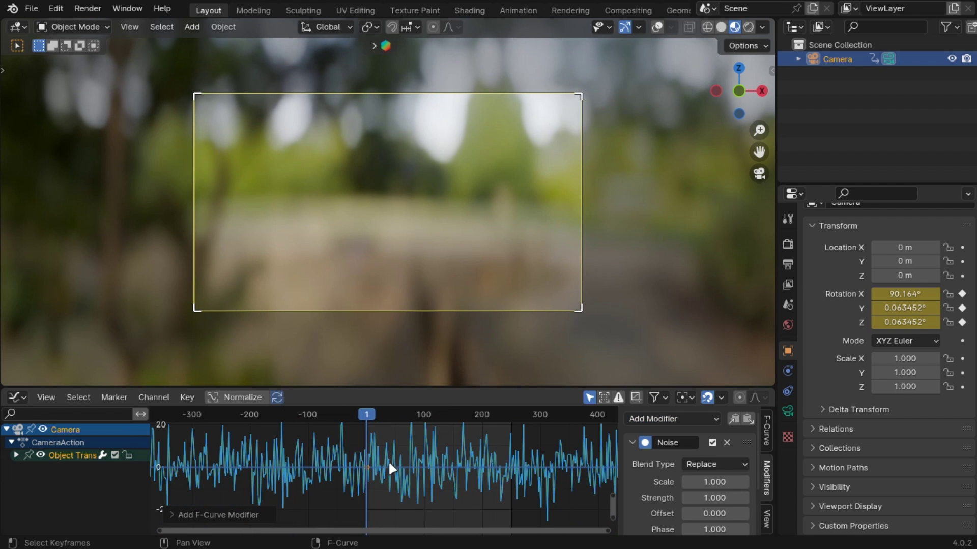
pyautogui.press('space')
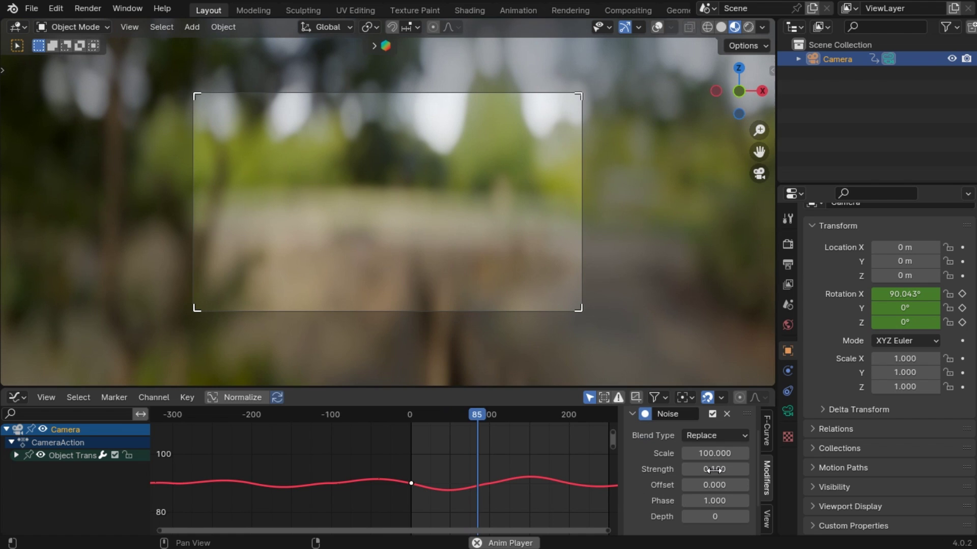
# - Try Noise modifier scales of 1, 10, 1000 and 50 on the camera's rotation curve while the animation plays
pyautogui.click(717, 455)
pyautogui.write('1')
pyautogui.press('Return')
pyautogui.click(702, 456)
pyautogui.write('10')
pyautogui.press('Return')
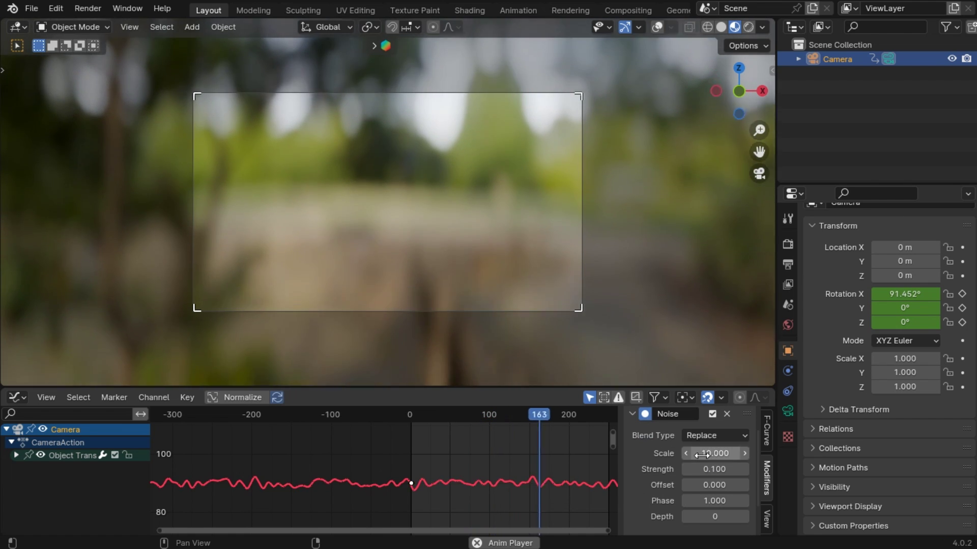
pyautogui.click(702, 456)
pyautogui.write('1000')
pyautogui.press('Return')
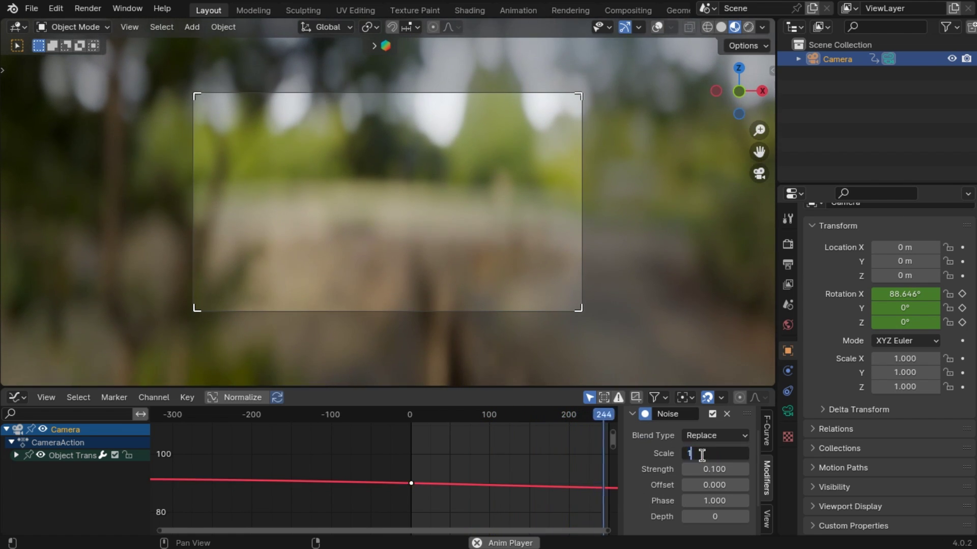
pyautogui.write('00')
pyautogui.press('Return')
pyautogui.click(702, 455)
pyautogui.write('50')
pyautogui.press('Return')
# - Set the Noise modifier's scale to 100 on the camera's rotation curve
pyautogui.click(702, 455)
pyautogui.write('100')
pyautogui.press('Return')
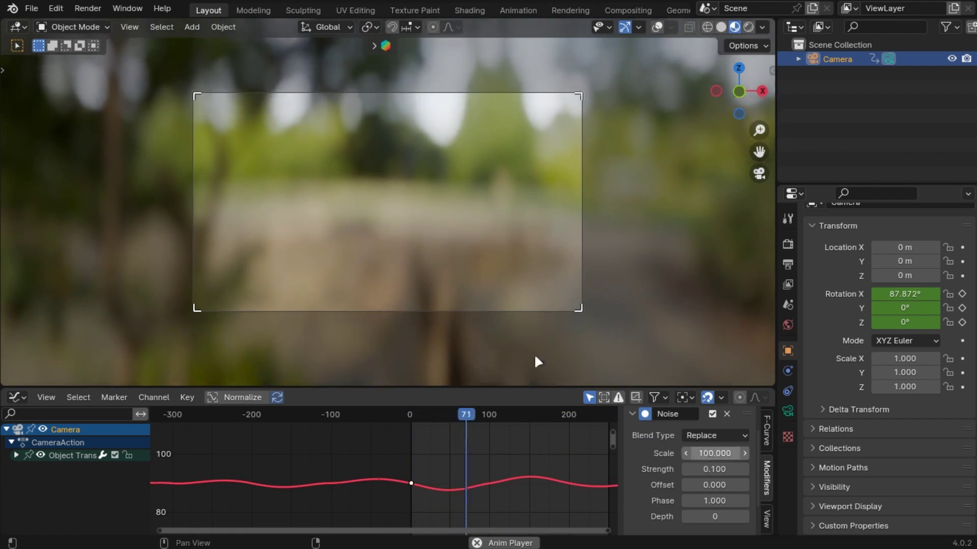
# - Select another of the camera's rotation keyframes at frame 1 and paste the Noise modifier onto its curve
pyautogui.scroll(-3, 550, 216)
pyautogui.scroll(2, 548, 213)
pyautogui.scroll(-6, 479, 495)
pyautogui.scroll(2, 735, 424)
pyautogui.scroll(-7, 497, 450)
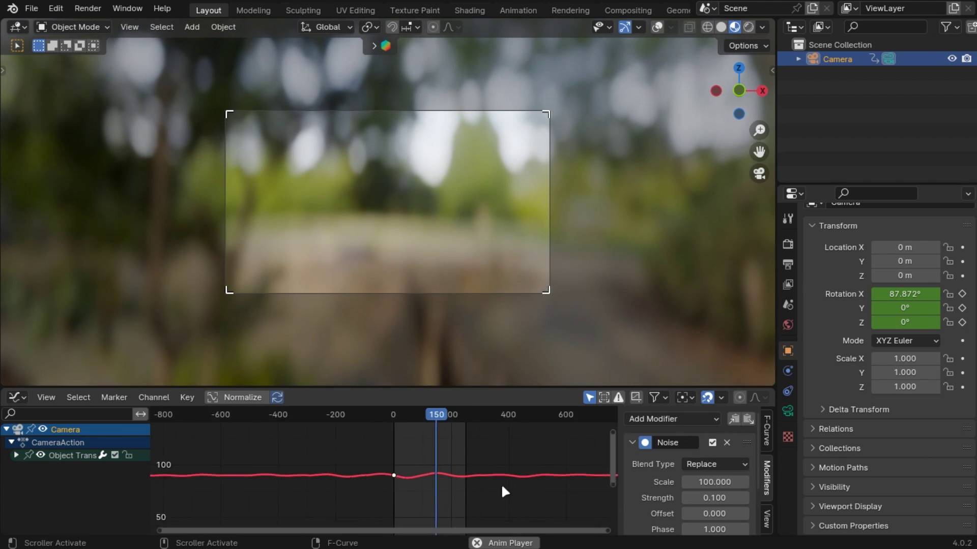
pyautogui.moveTo(497, 450); pyautogui.dragTo(498, 346, button='middle')
pyautogui.scroll(12, 397, 473)
pyautogui.moveTo(395, 463); pyautogui.dragTo(412, 490, button='middle')
pyautogui.click(407, 462)
pyautogui.click(524, 478)
pyautogui.click(407, 462)
pyautogui.click(410, 468)
pyautogui.click(406, 465)
pyautogui.click(405, 463)
pyautogui.click(748, 418)
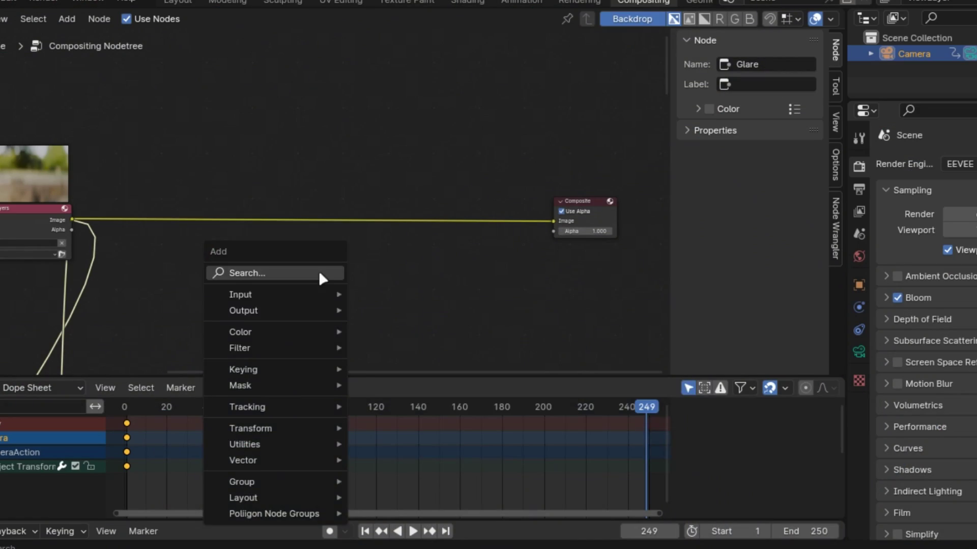
# - Insert a Lens Distortion node before the Composite output with distortion 0.010 and dispersion 0.020
pyautogui.write('lens')
pyautogui.press('Return')
pyautogui.click(309, 235)
pyautogui.scroll(3, 316, 261)
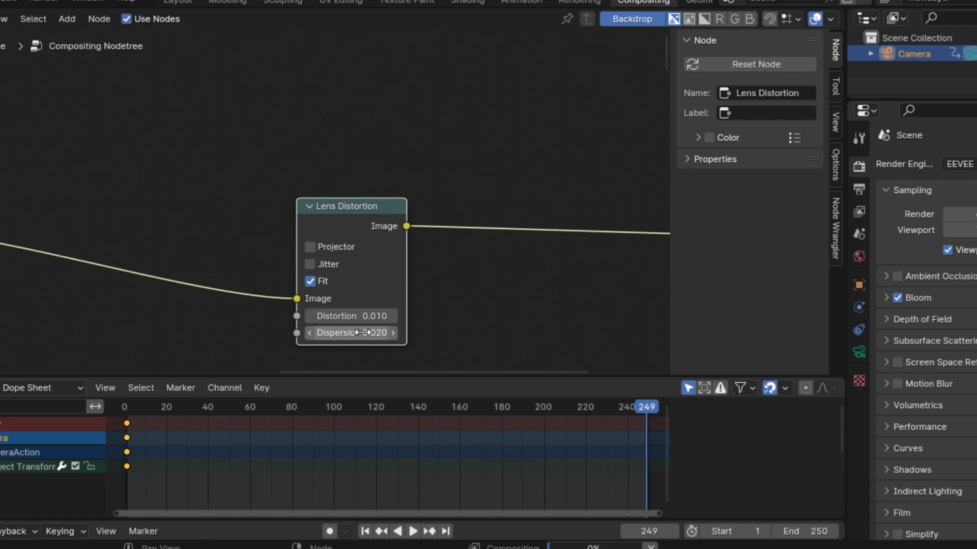
pyautogui.scroll(-4, 362, 333)
# - Show the render result in an image editor and examine the lens distortion near the image's edges
pyautogui.click(43, 387)
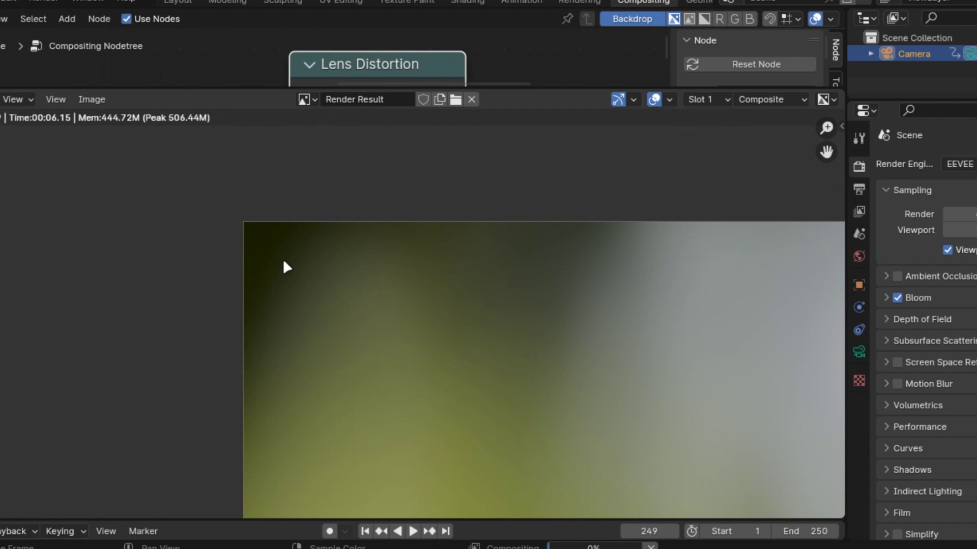
pyautogui.scroll(-8, 370, 285)
pyautogui.moveTo(488, 328); pyautogui.dragTo(274, 234, button='middle')
pyautogui.scroll(-2, 325, 274)
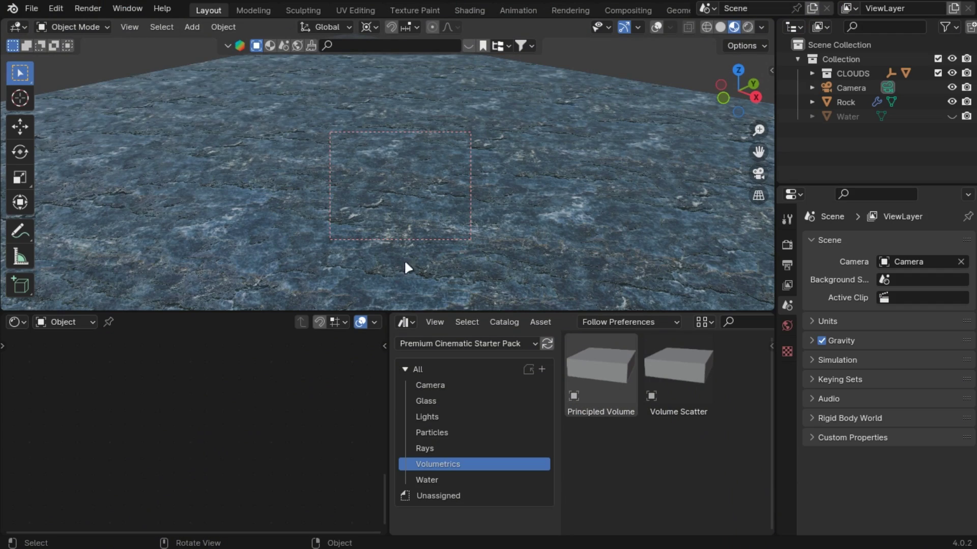
# - Select the Rock plane, examine its Sand material nodes and select all of its UVs in the UV editor
pyautogui.scroll(-9, 514, 160)
pyautogui.moveTo(493, 192); pyautogui.dragTo(518, 192, button='middle')
pyautogui.scroll(6, 385, 191)
pyautogui.click(382, 192)
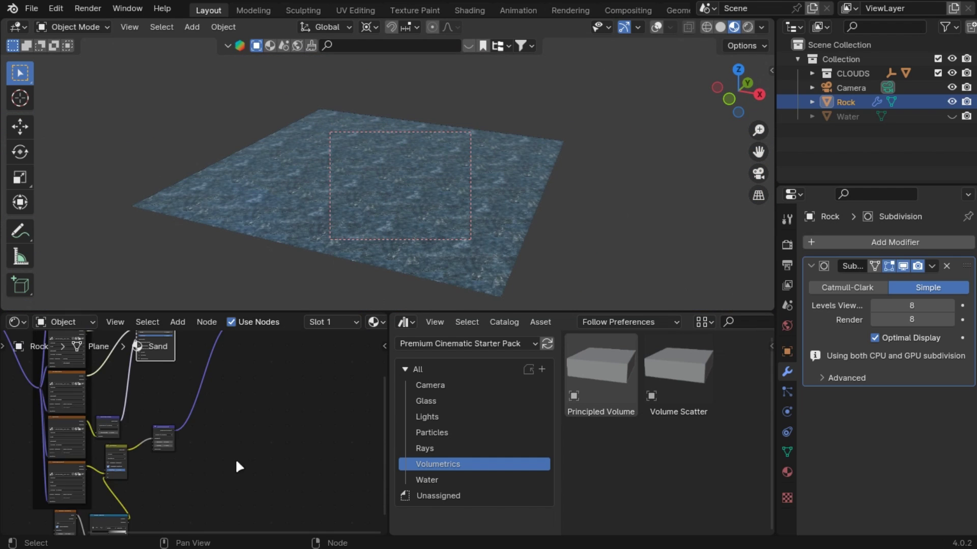
pyautogui.scroll(-2, 228, 461)
pyautogui.moveTo(228, 462); pyautogui.dragTo(257, 472, button='middle')
pyautogui.hotkey('ctrl', 'space')
pyautogui.scroll(4, 497, 361)
pyautogui.moveTo(497, 362); pyautogui.dragTo(545, 327, button='middle')
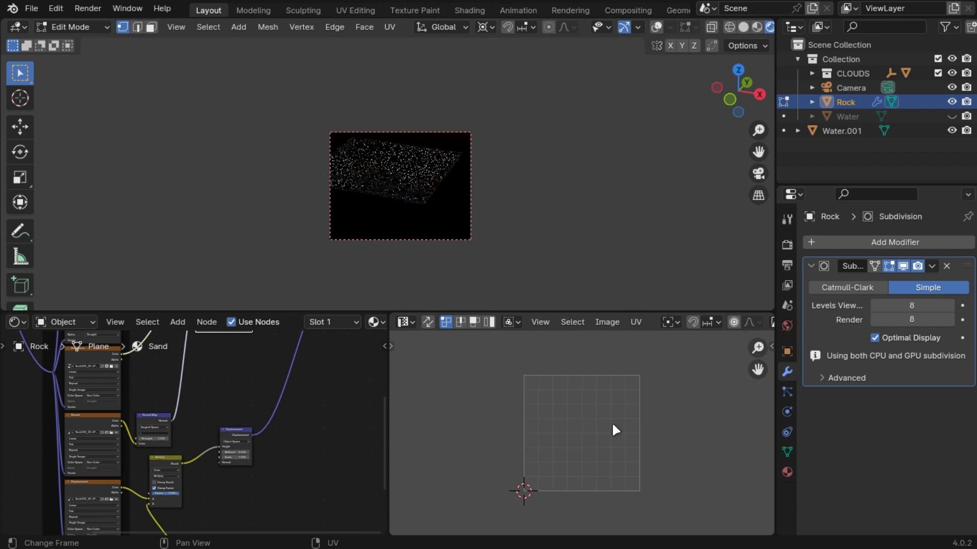
pyautogui.scroll(-5, 614, 431)
pyautogui.press('a')
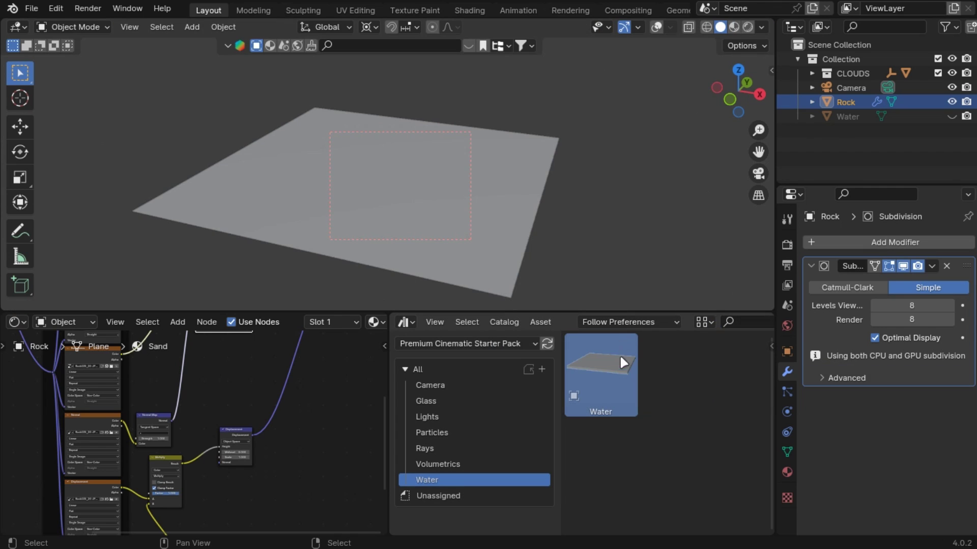
# - Add the Water asset from the Premium Cinematic Starter Pack, move it horizontally over the Rock plane and adjust its height
pyautogui.moveTo(619, 354); pyautogui.dragTo(554, 104)
pyautogui.press('g')
pyautogui.hotkey('shift', 'z')
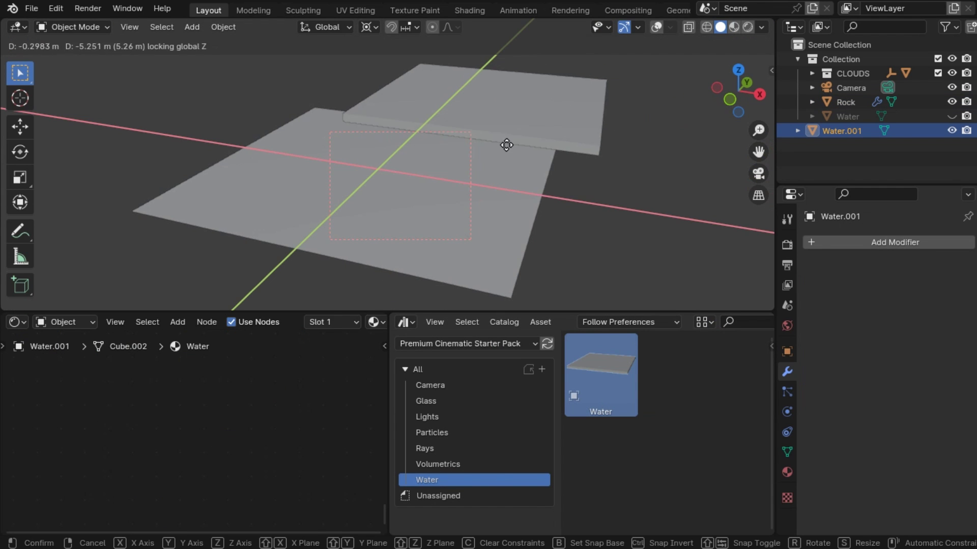
pyautogui.click(224, 37)
pyautogui.press('g')
pyautogui.press('z')
pyautogui.click(508, 134)
pyautogui.press('z')
pyautogui.click(484, 131)
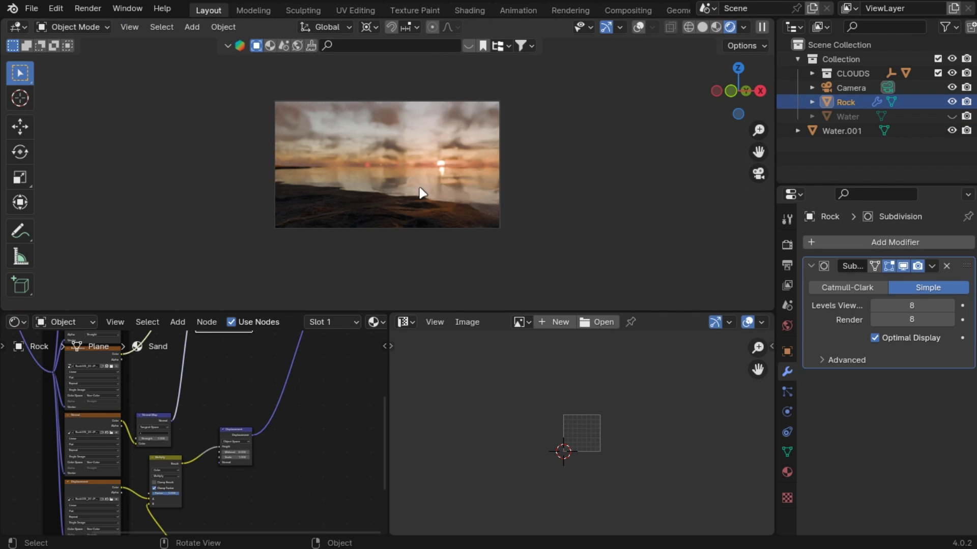
# - Select the water plane and set its Water Shader's seed to 10 and strength to 5
pyautogui.click(421, 196)
pyautogui.press('Home')
pyautogui.click(277, 407)
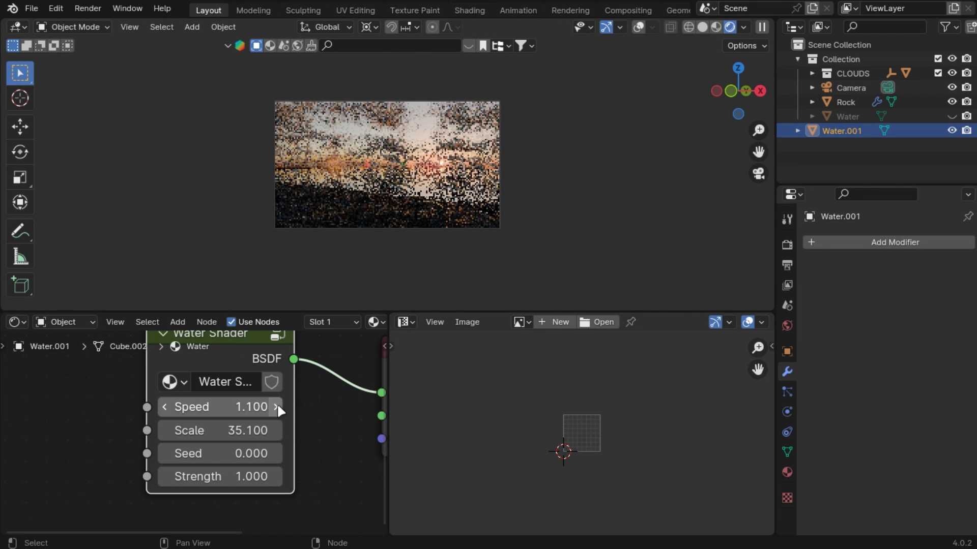
pyautogui.hotkey('ctrl', 'z')
pyautogui.click(234, 453)
pyautogui.write('10')
pyautogui.press('Return')
pyautogui.click(240, 470)
pyautogui.write('5')
pyautogui.press('Return')
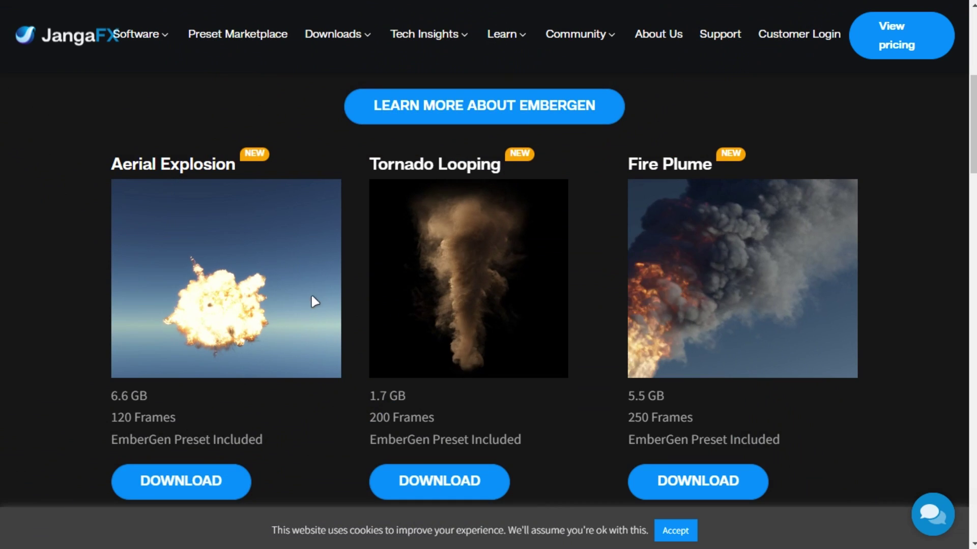
# - Switch to the JangaFX website and browse its downloadable explosion, tornado and fire effects
pyautogui.scroll(-8, 536, 258)
pyautogui.scroll(-10, 381, 272)
pyautogui.scroll(2, 261, 246)
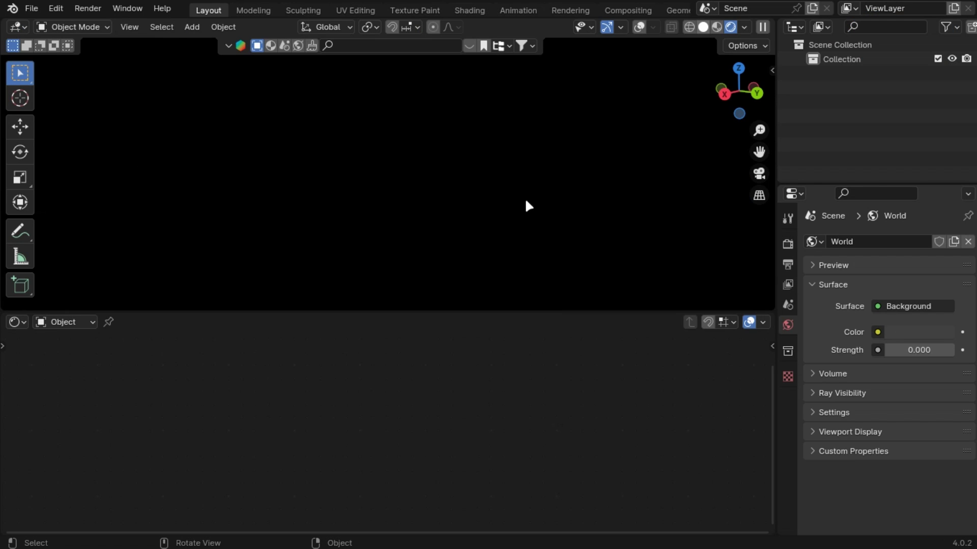
# - Switch the viewport to solid shading and import the smallCampfire OpenVDB sequence as a volume
pyautogui.press('z')
pyautogui.press('6')
pyautogui.hotkey('shift', 'a')
pyautogui.moveTo(524, 202)
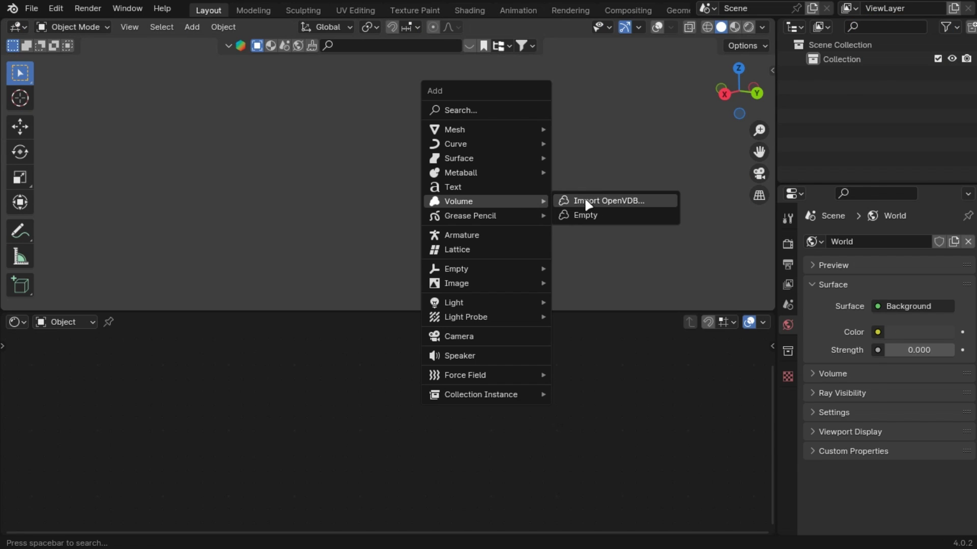
pyautogui.click(584, 202)
pyautogui.press('Return')
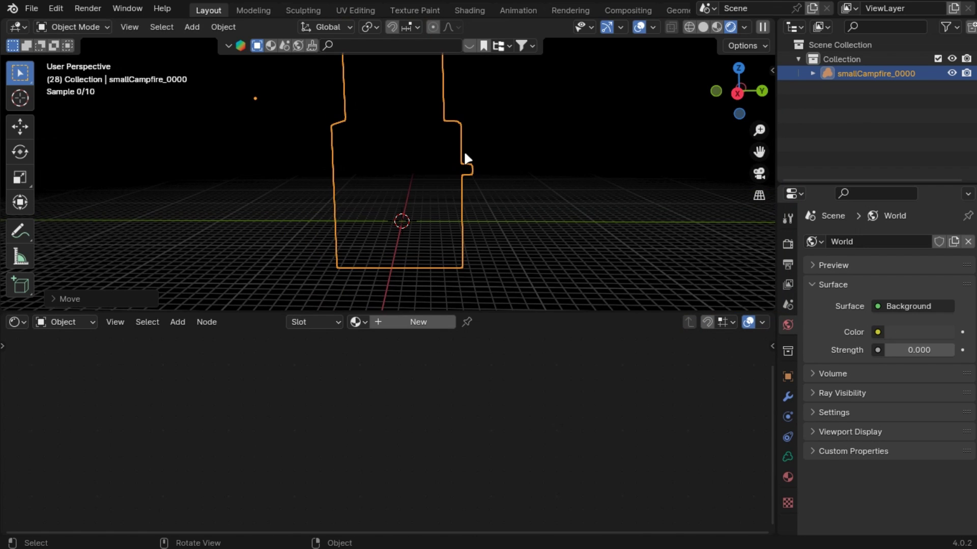
# - Give the campfire volume a new material with temperature attribute flames, temperature 7000 and blackbody intensity 1
pyautogui.click(418, 321)
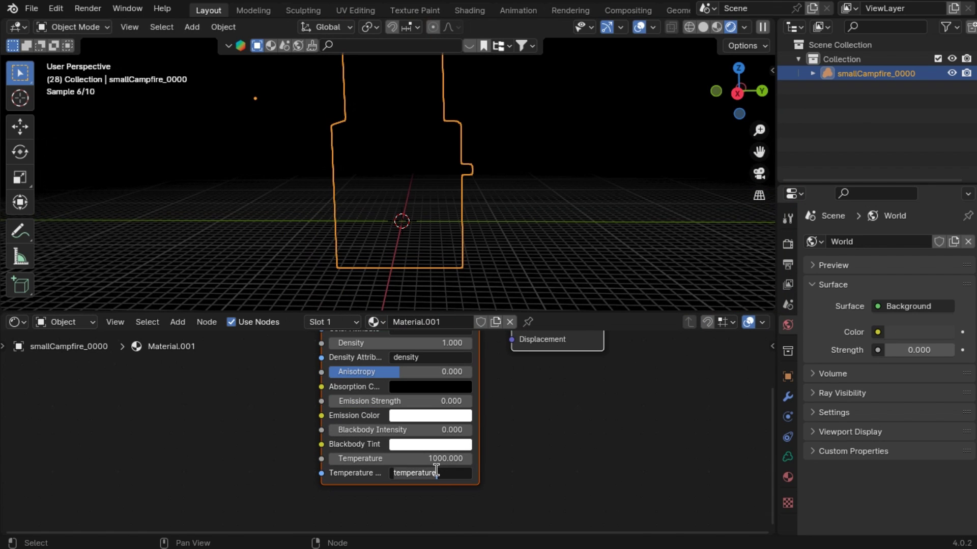
pyautogui.click(788, 457)
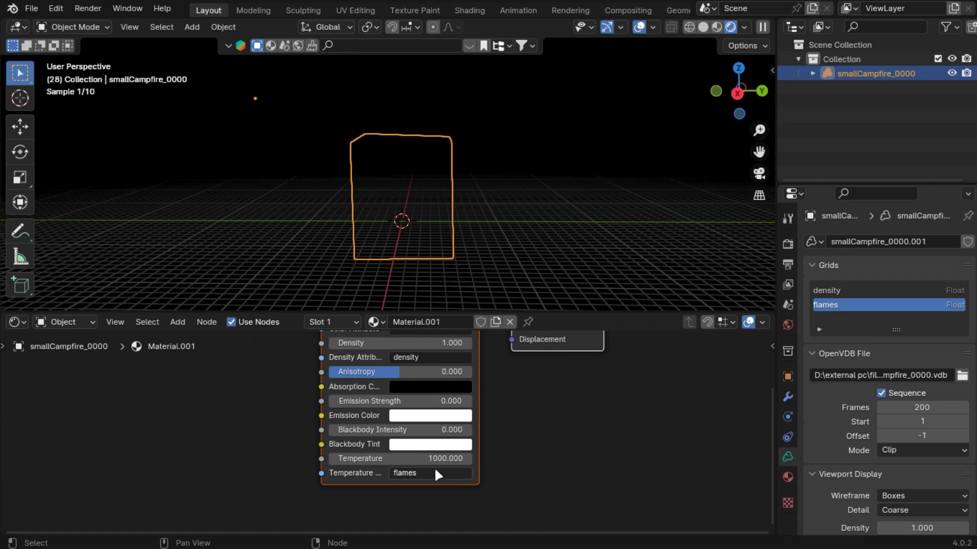
pyautogui.moveTo(533, 436); pyautogui.dragTo(562, 452, button='middle')
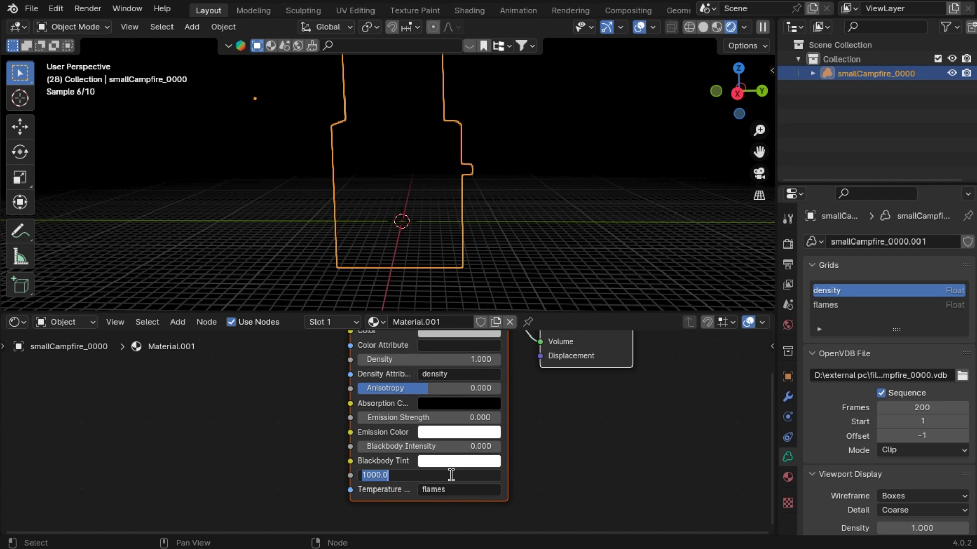
pyautogui.moveTo(442, 360); pyautogui.dragTo(440, 415, button='middle')
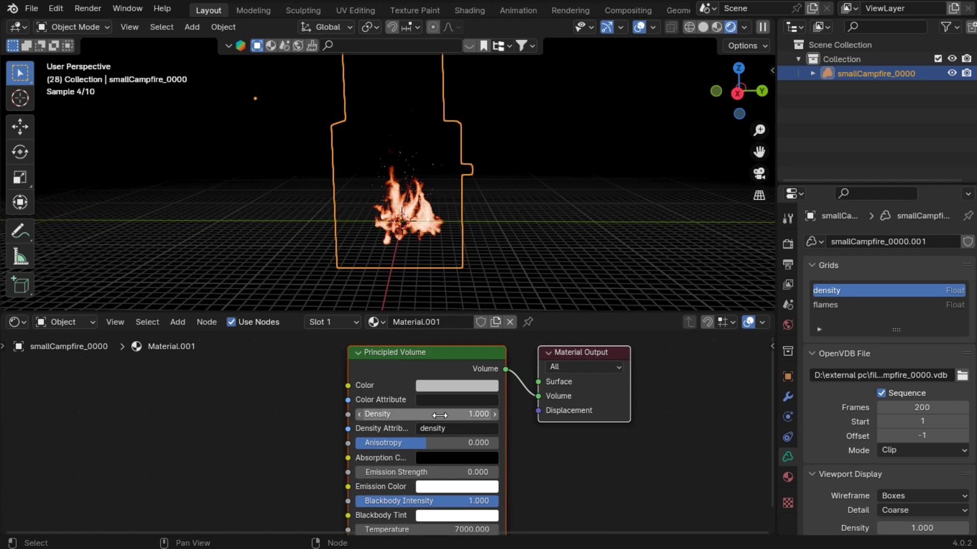
# - Adjust the rendered viewport's shading options and hide the overlays around the campfire
pyautogui.moveTo(512, 249); pyautogui.dragTo(505, 205, button='middle')
pyautogui.click(744, 28)
pyautogui.click(694, 158)
pyautogui.hotkey('shift', 'alt', 'z')
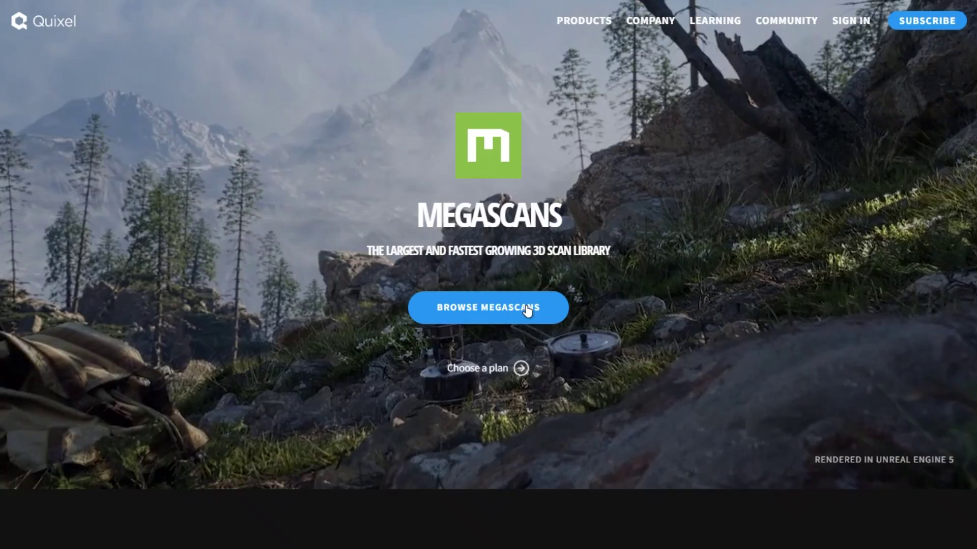
# - Switch to the Quixel website, open the Megascans library and browse its collections and asset categories
pyautogui.click(528, 311)
pyautogui.scroll(-10, 800, 322)
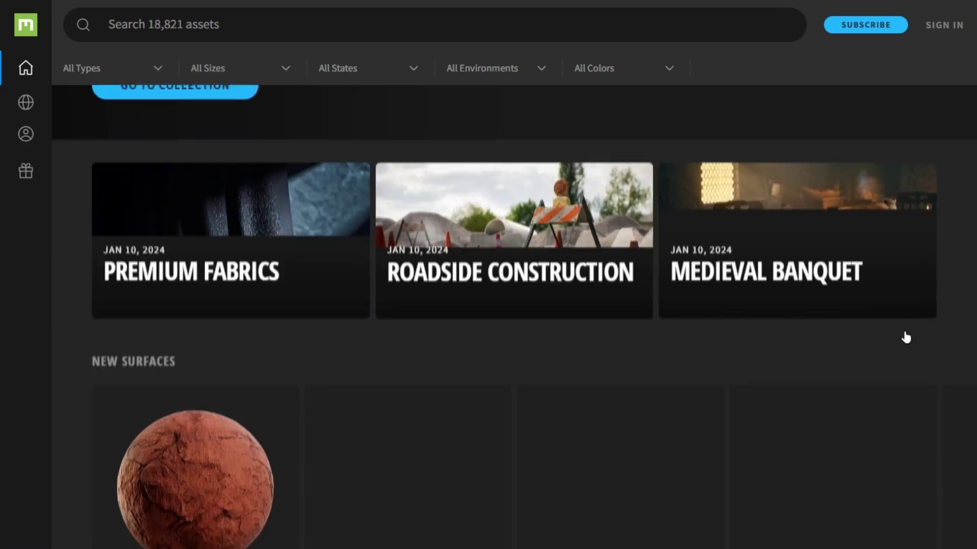
pyautogui.scroll(-15, 579, 393)
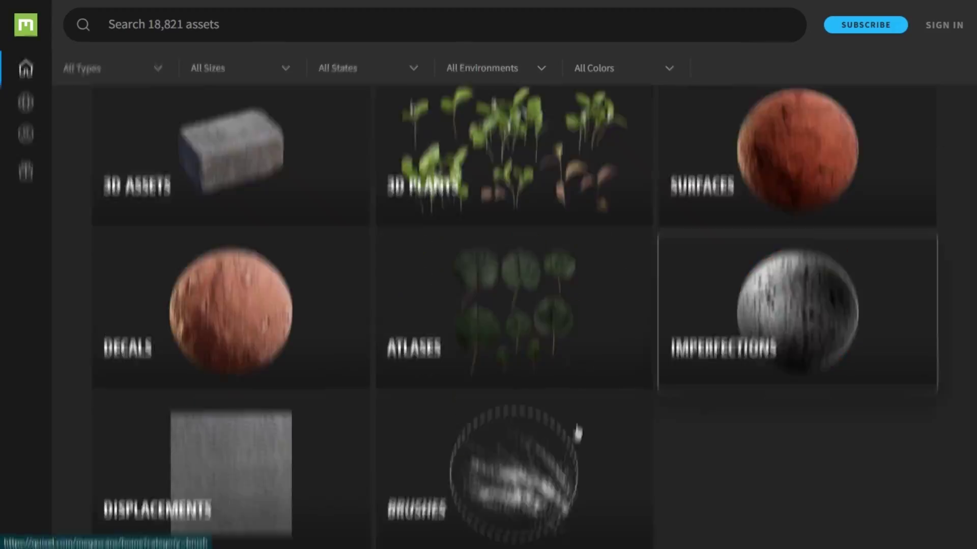